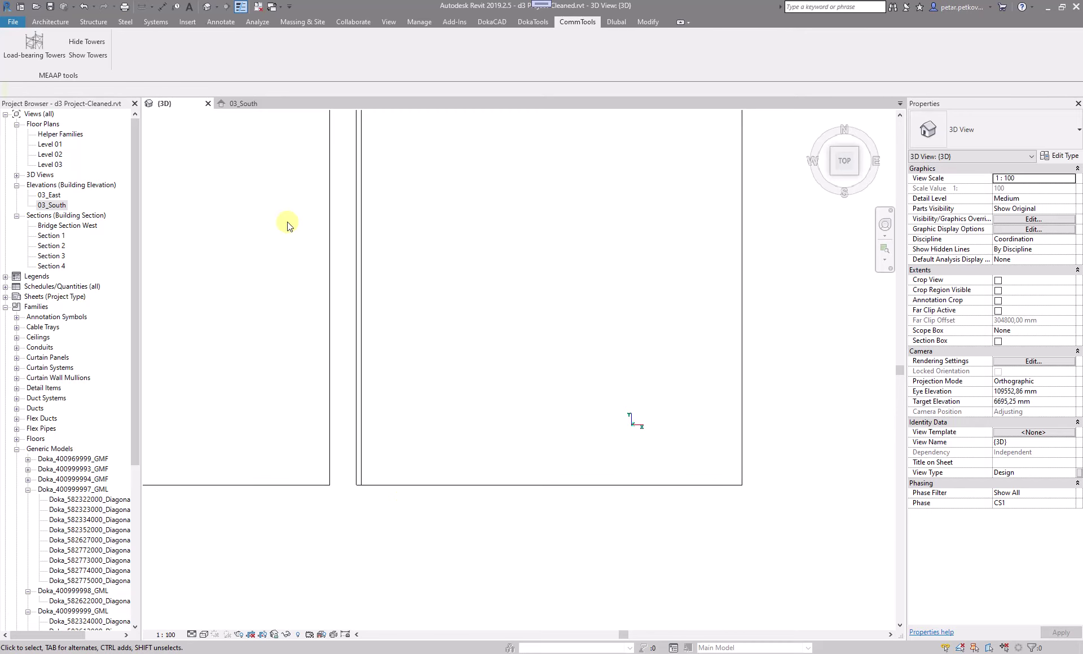
Place two T-0 helpers side by side on the floor, the right one with 10000 mm tower height.
click(31, 48)
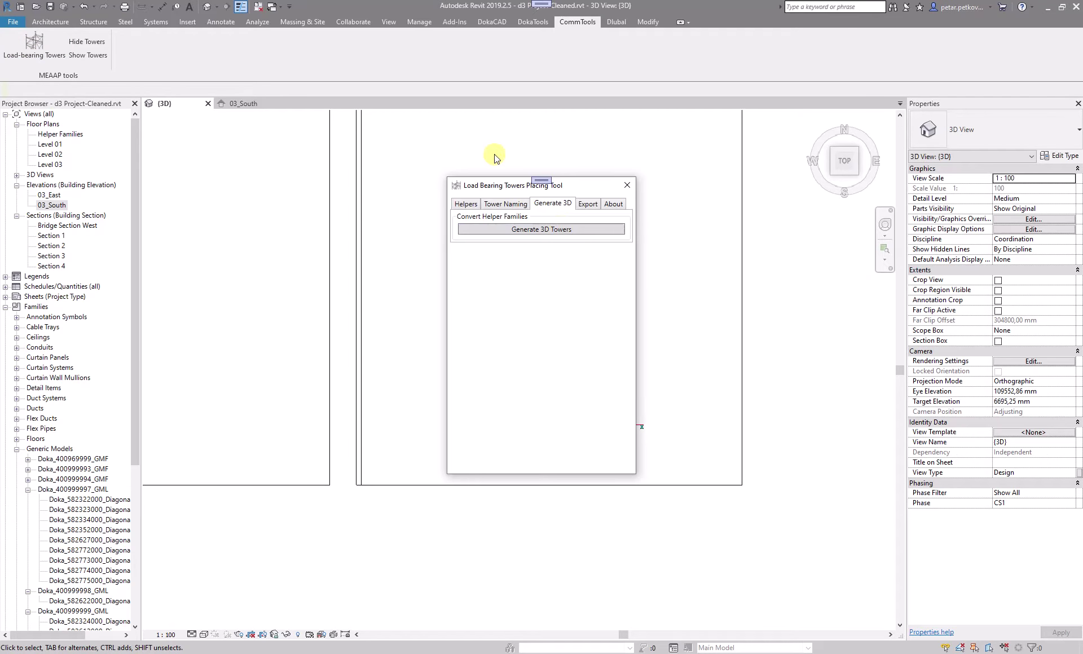
click(466, 205)
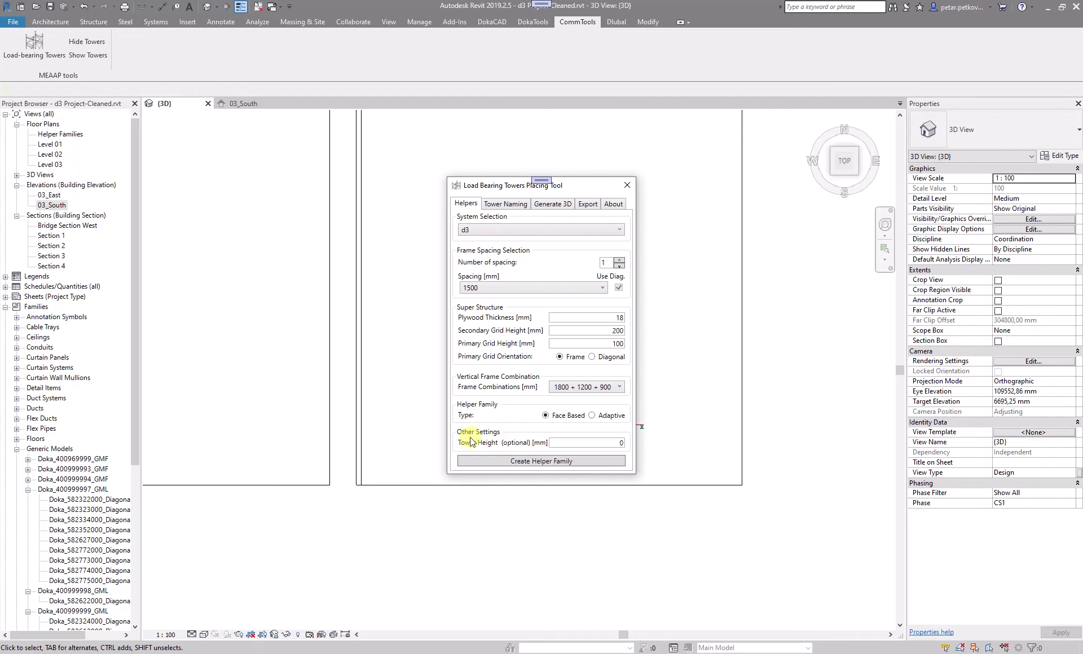
click(580, 466)
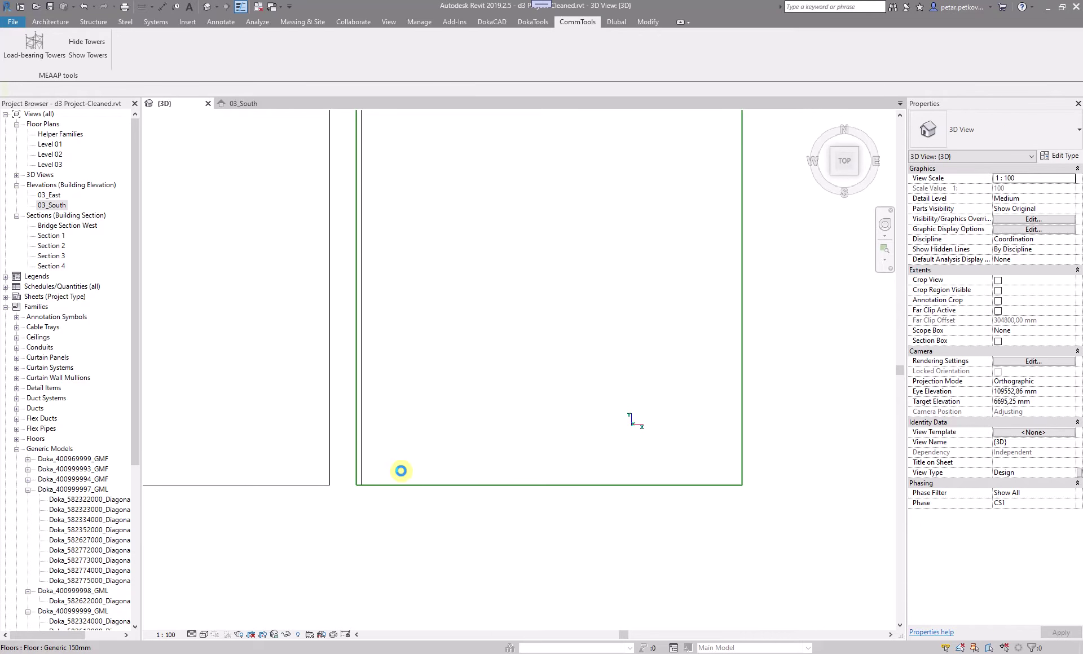
click(410, 474)
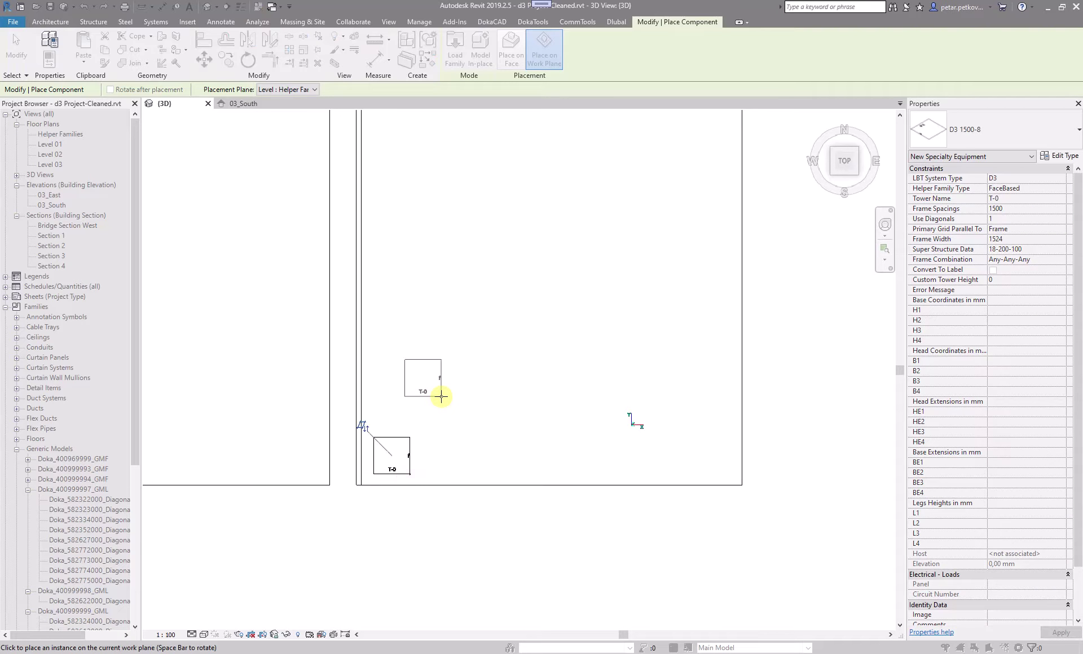
key(Escape)
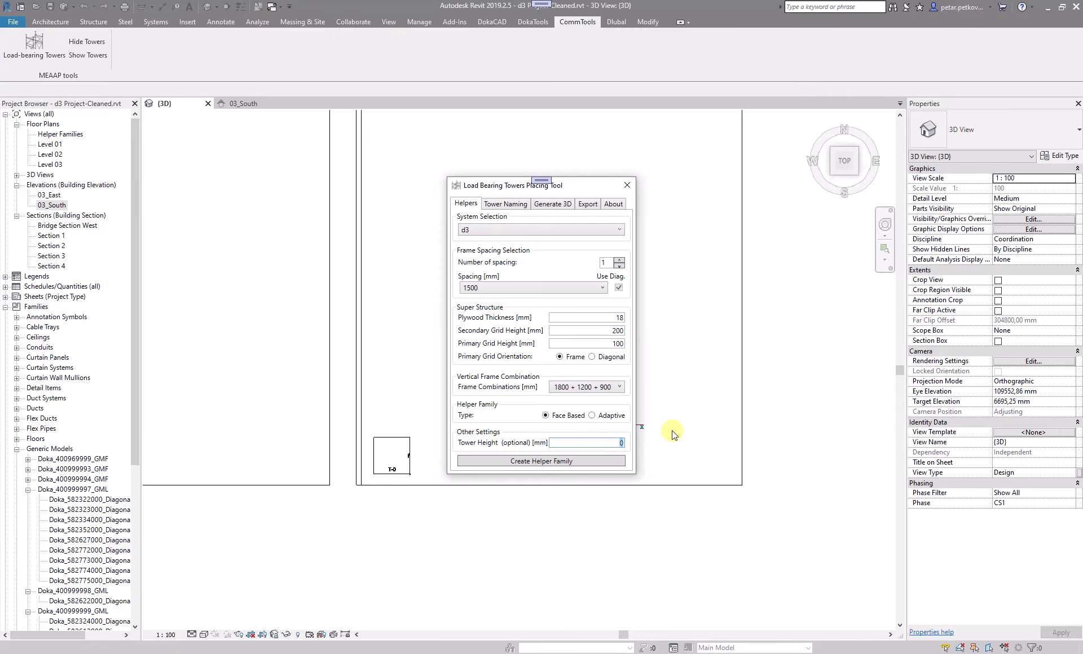
click(579, 460)
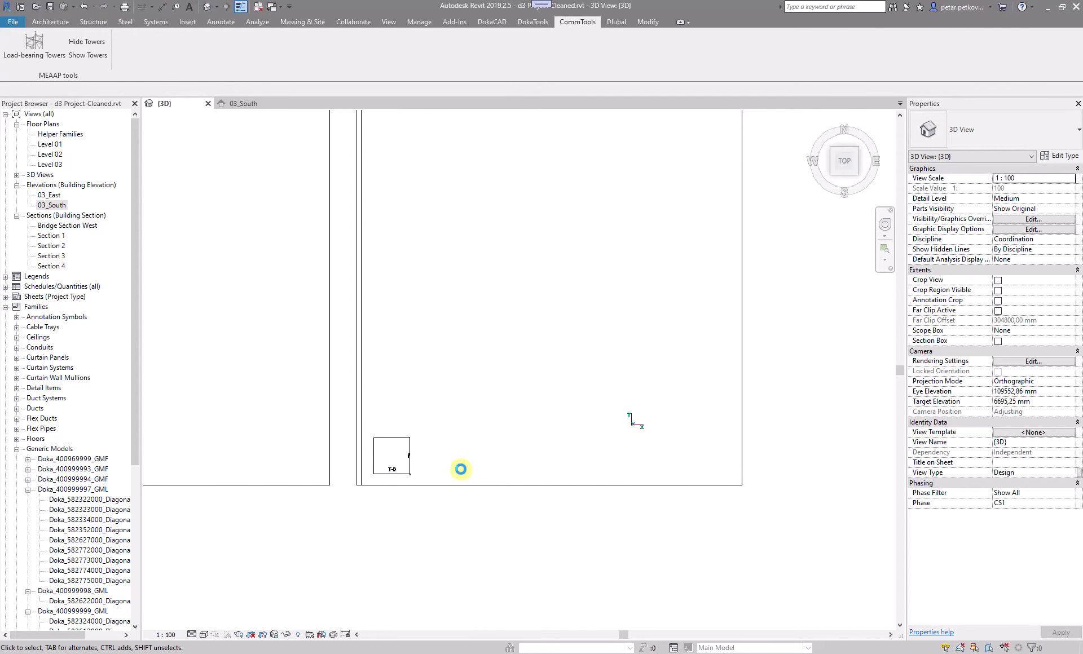
click(460, 469)
key(Escape)
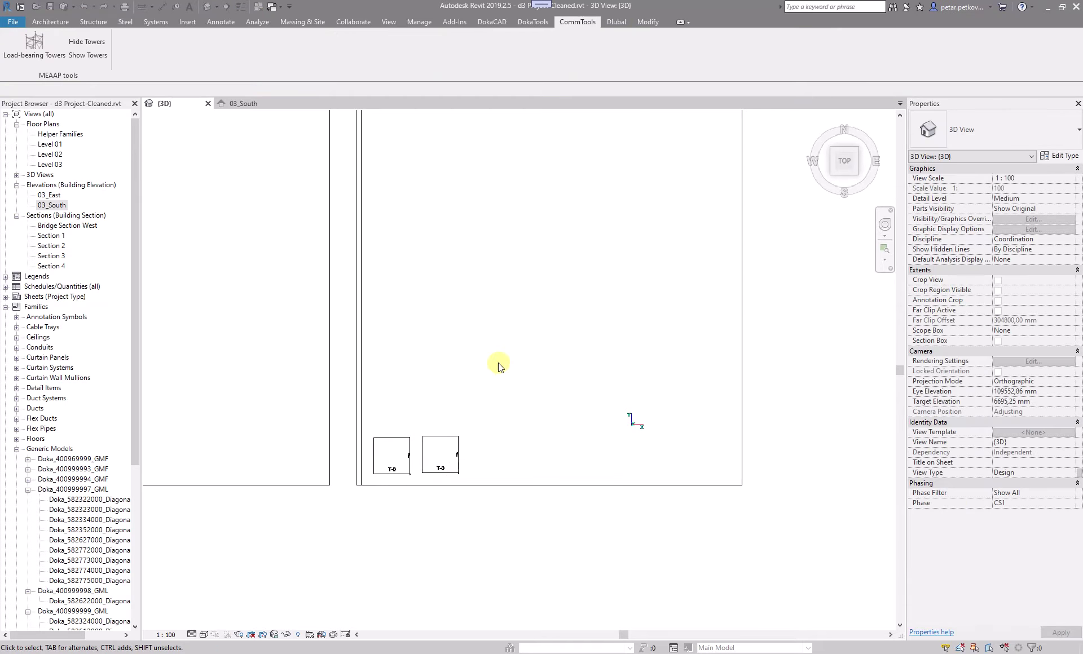
Build 3D scaffold towers from both T-0 helpers, then view them in the 03_South elevation.
click(542, 203)
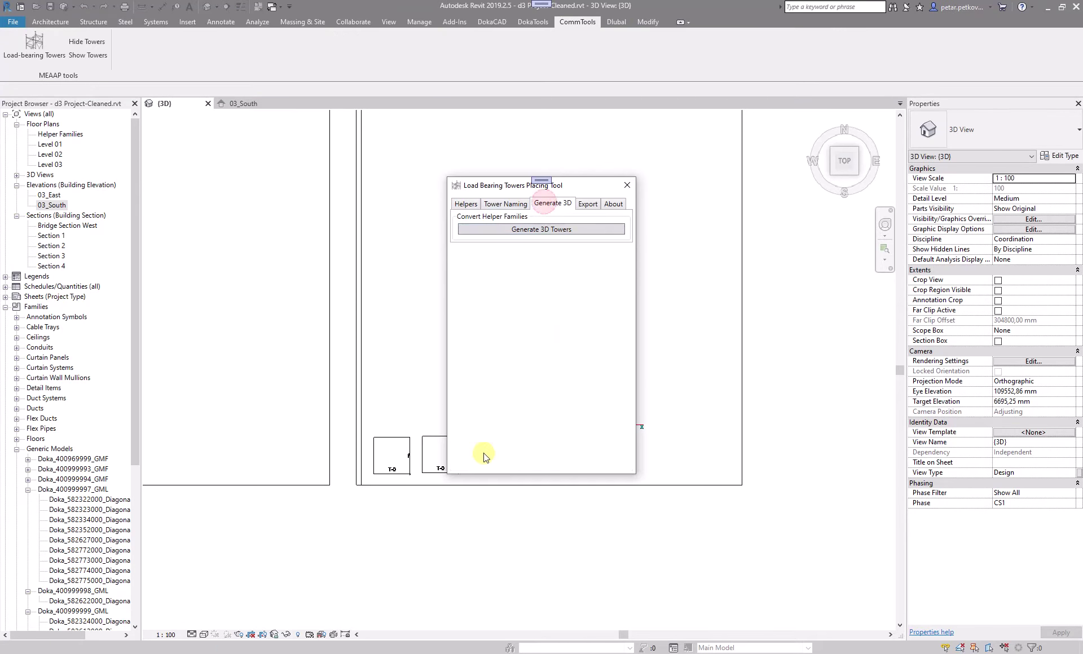
click(483, 232)
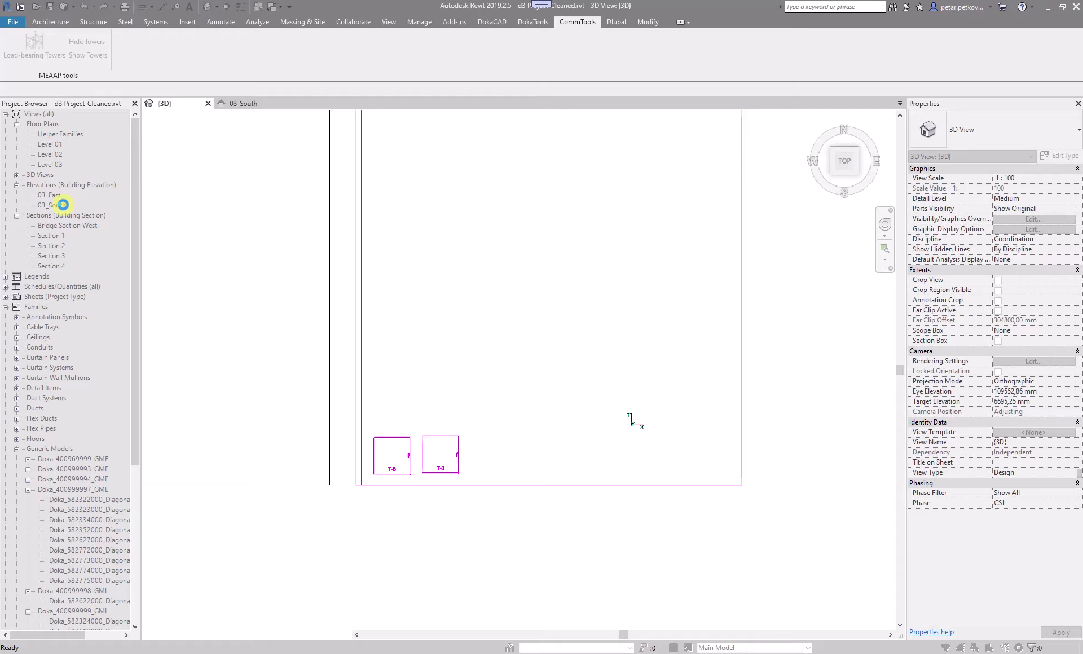
double_click(63, 205)
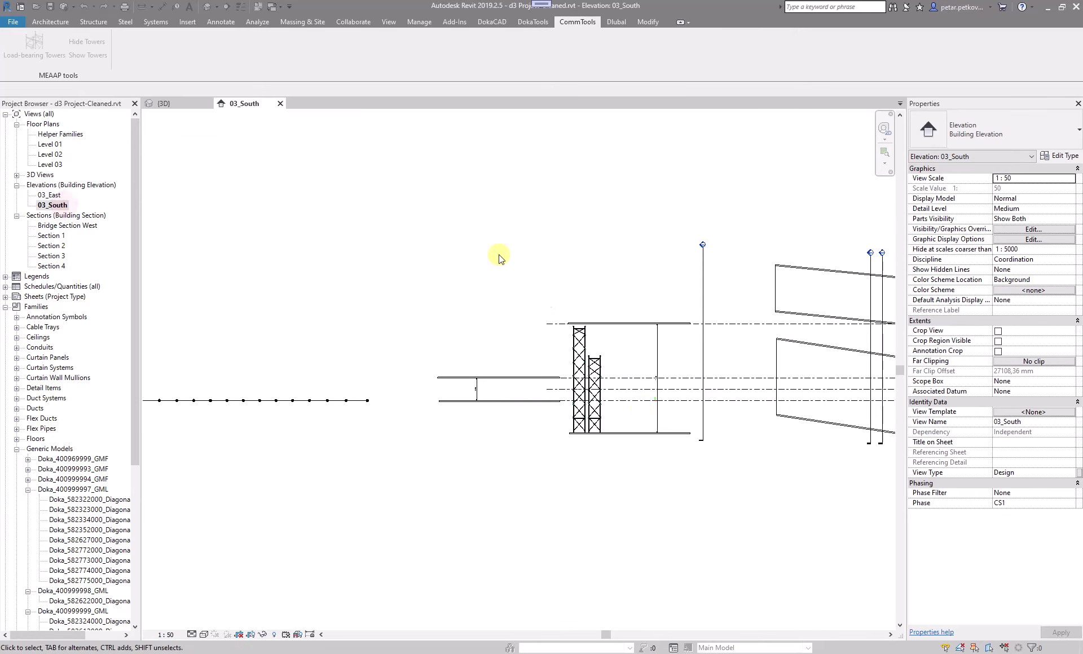
Add an aligned dimension (DI) of 10000 from the short tower's top plate to the floor edge.
scroll(586, 353, up, 3)
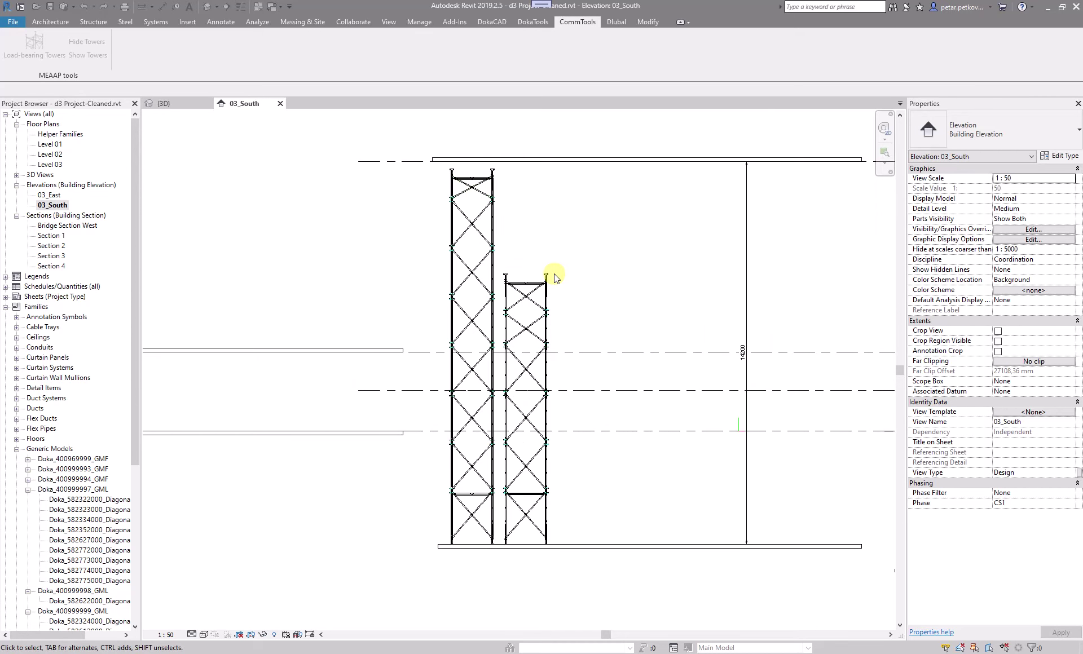
scroll(550, 274, up, 6)
key(d)
key(i)
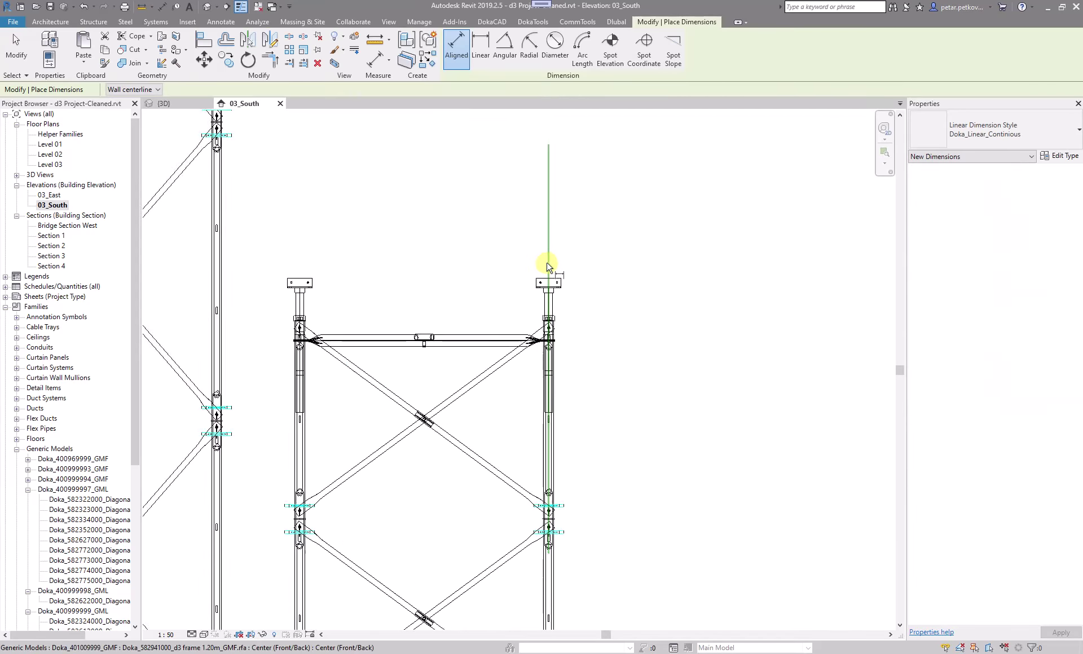
scroll(530, 300, up, 2)
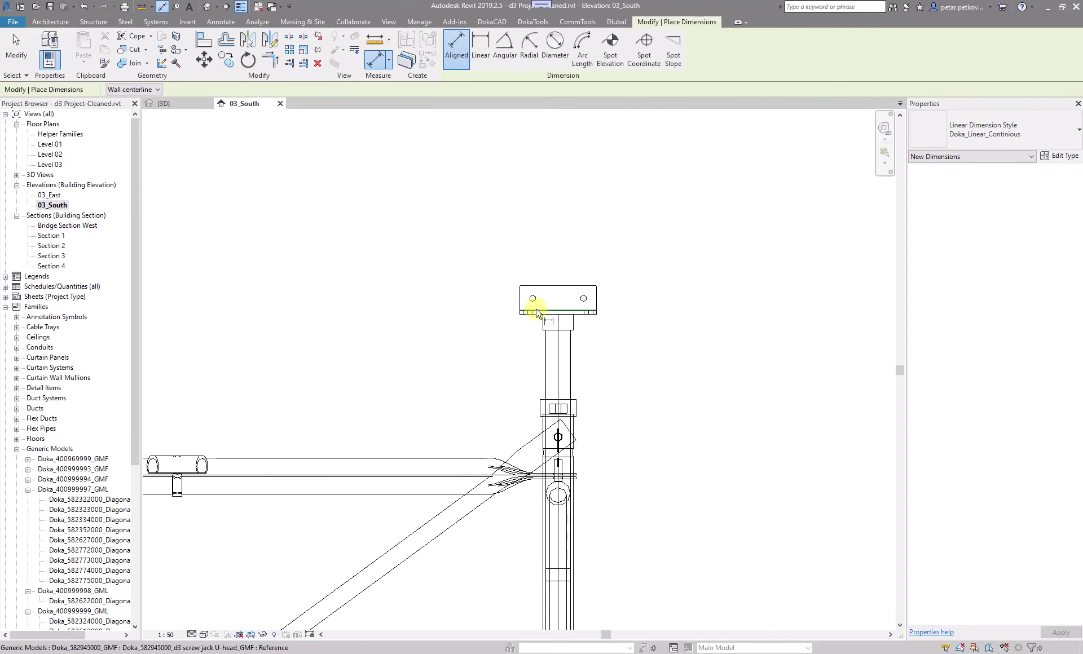
click(536, 309)
scroll(649, 401, down, 6)
scroll(564, 412, up, 5)
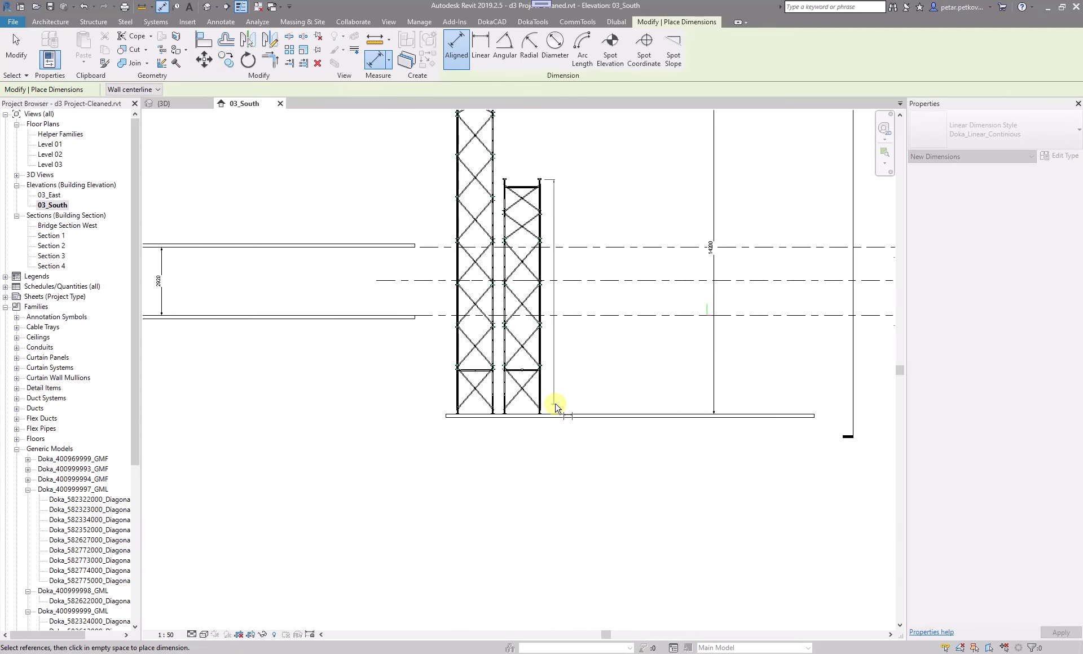
click(566, 417)
scroll(652, 315, down, 2)
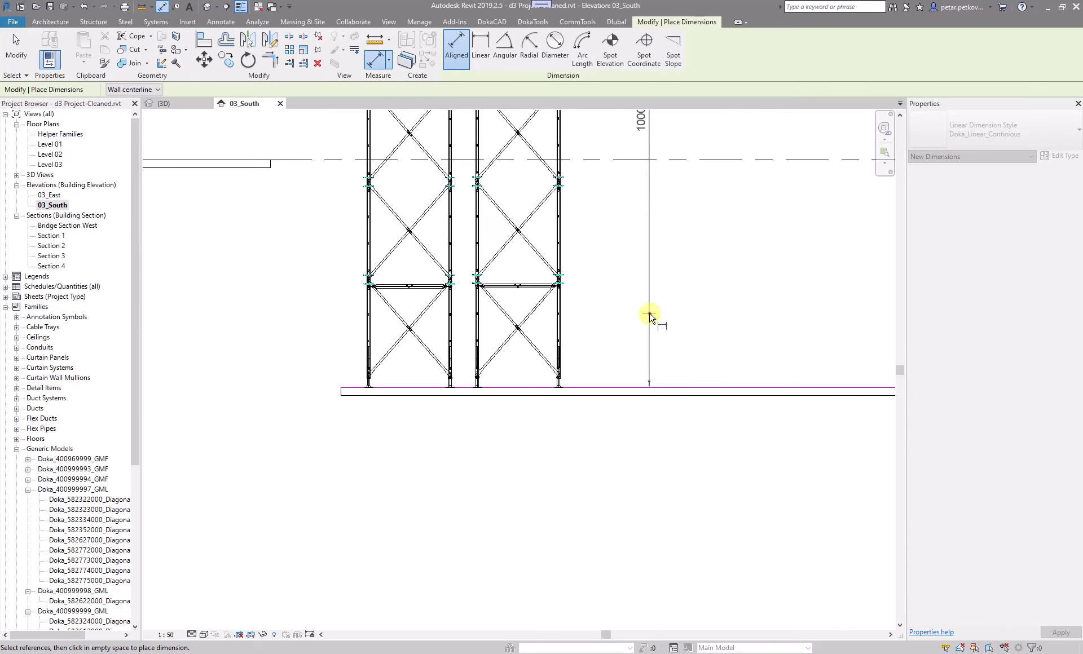
middle_drag(653, 314, 629, 218)
click(628, 218)
Pan and zoom to bring the taller tower's top into view.
scroll(526, 198, down, 1)
middle_drag(527, 198, 551, 237)
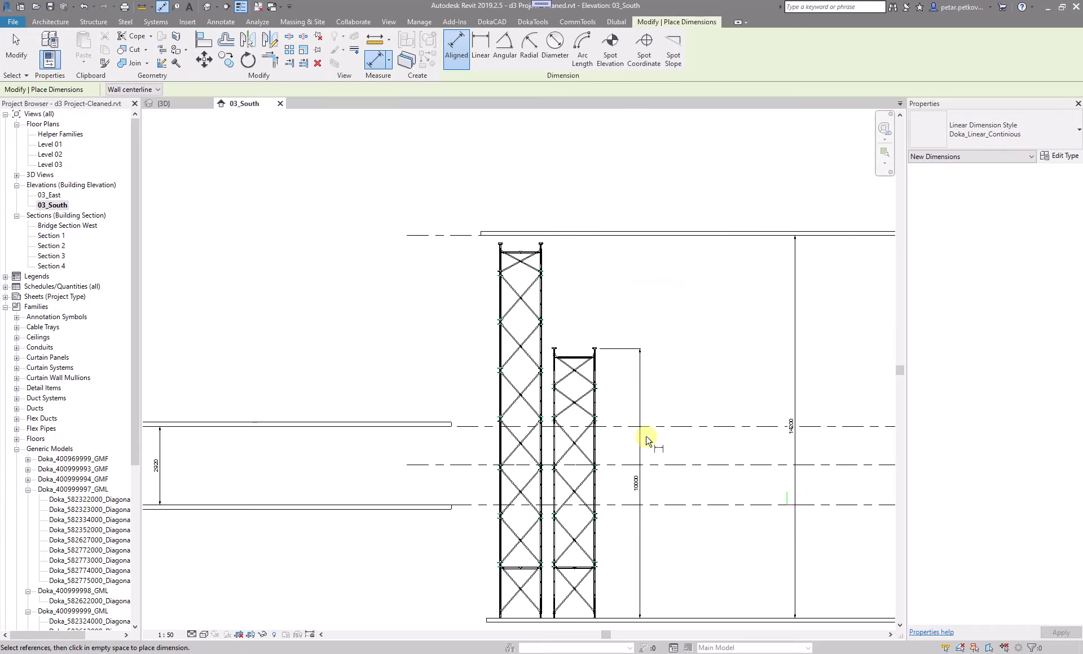
scroll(520, 232, up, 5)
scroll(483, 267, up, 2)
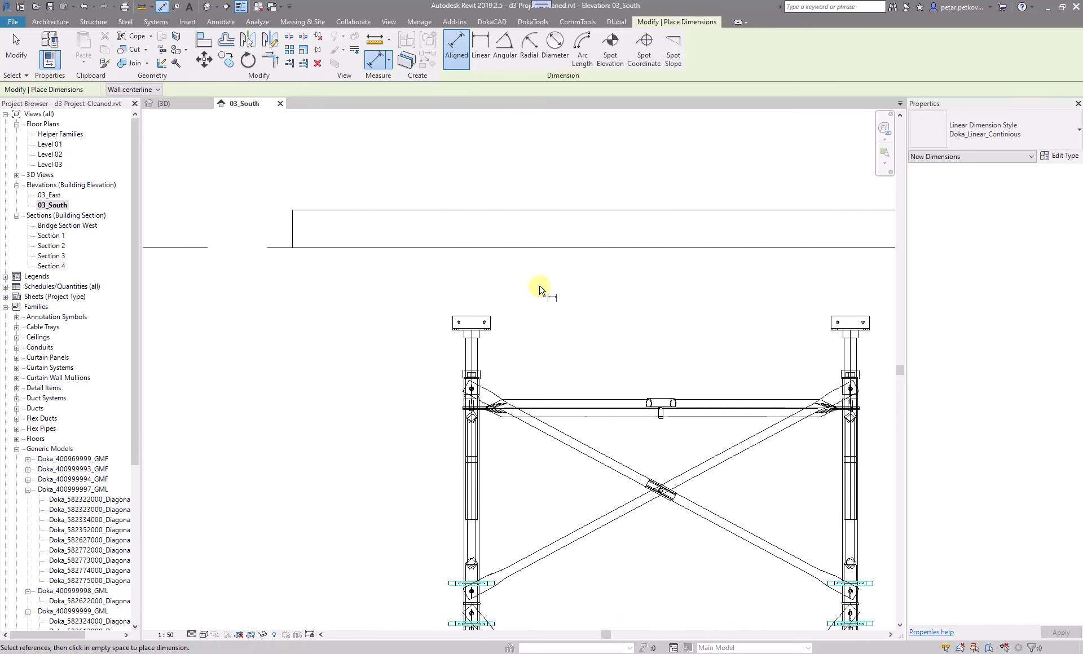
scroll(473, 285, down, 3)
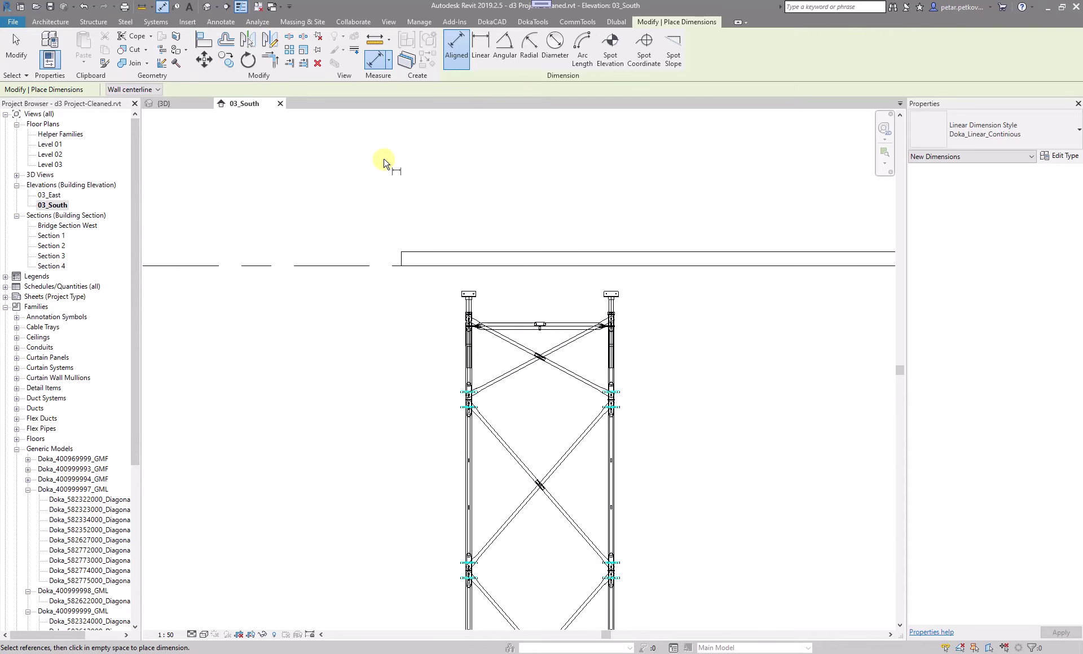
Return to the 3D view and end the dimensioning.
click(180, 104)
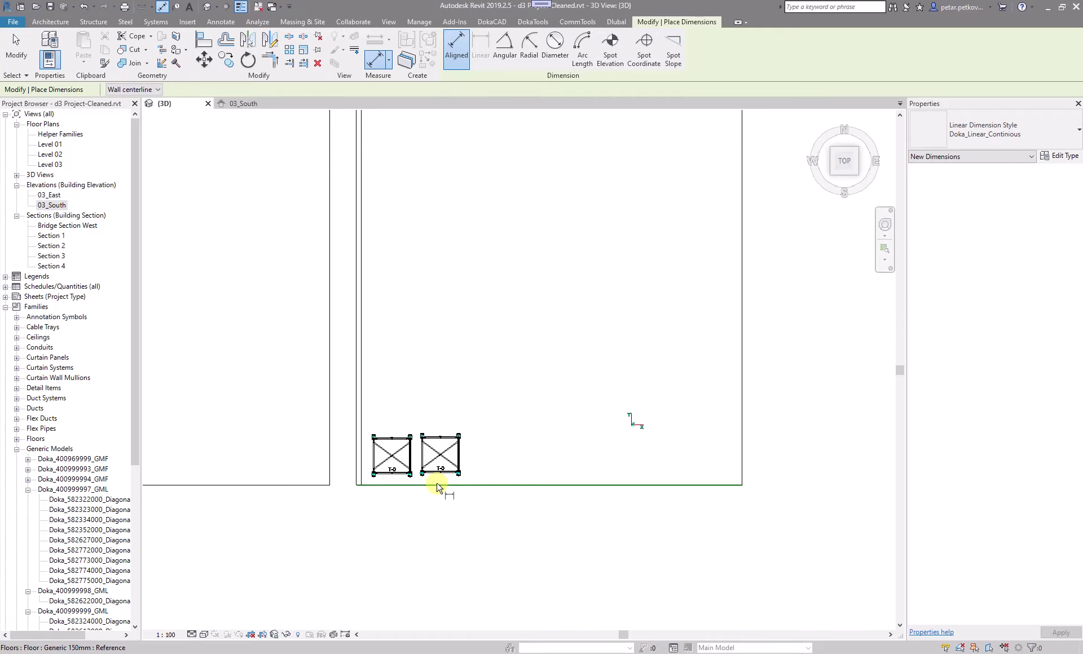
scroll(460, 490, up, 2)
scroll(428, 485, up, 1)
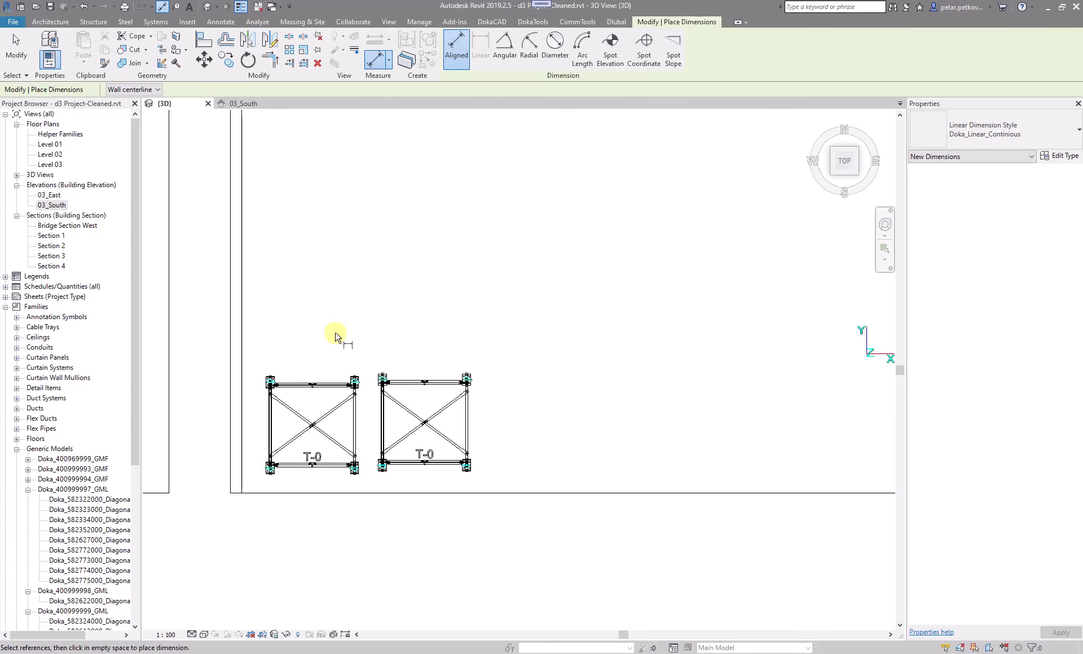
key(Escape)
Copy the right-hand tower helper 2700 mm to the right.
click(435, 440)
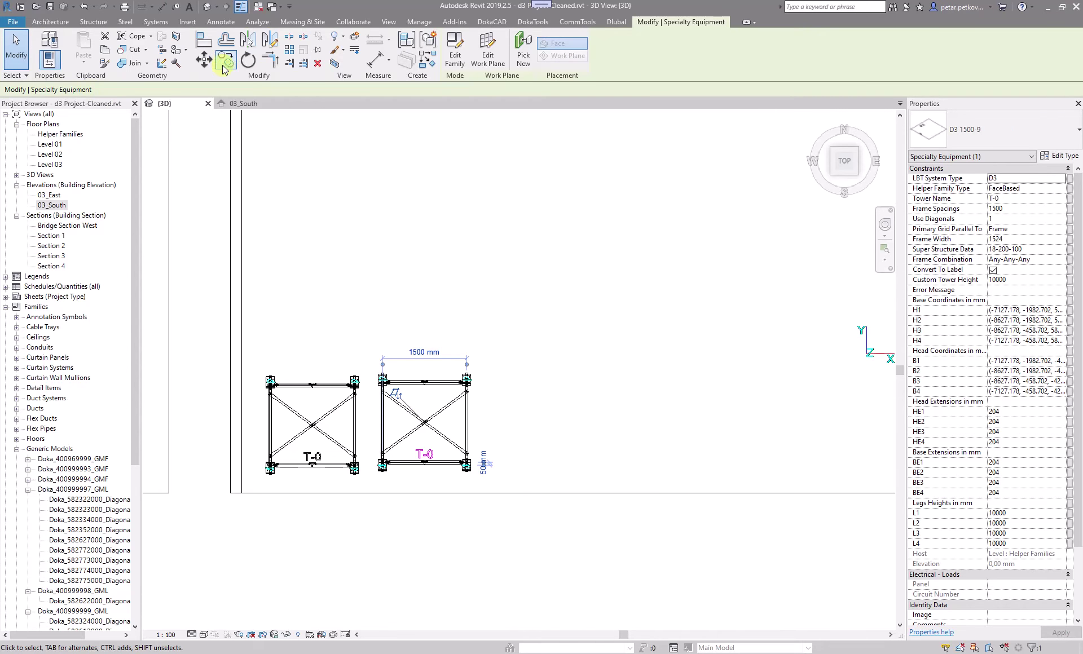
key(Escape)
click(427, 452)
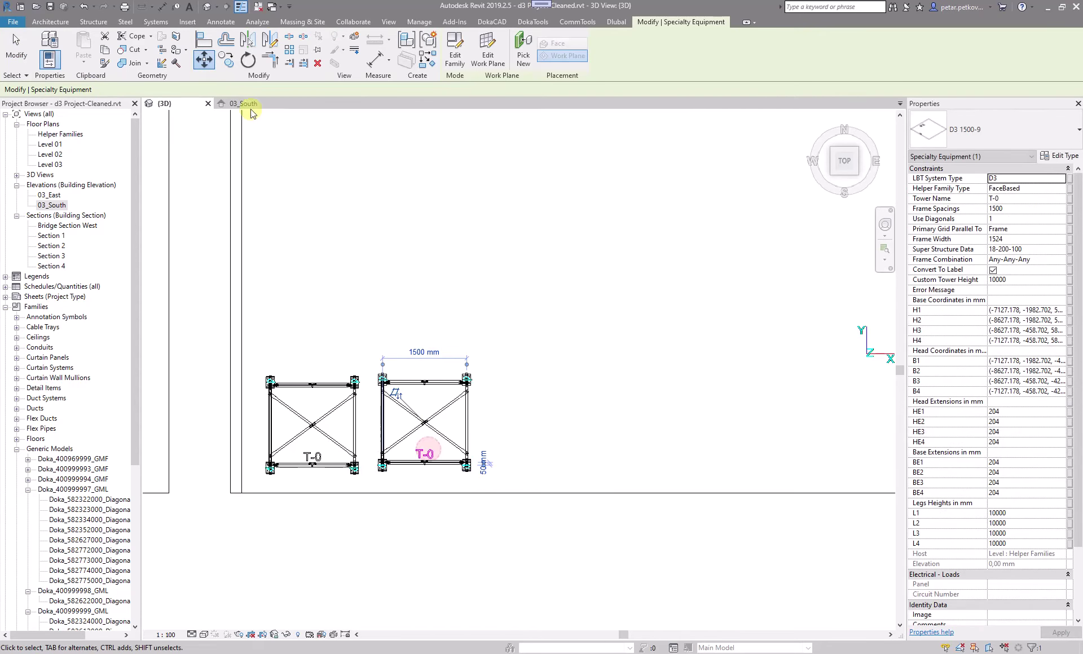
click(226, 58)
scroll(460, 462, down, 2)
click(479, 530)
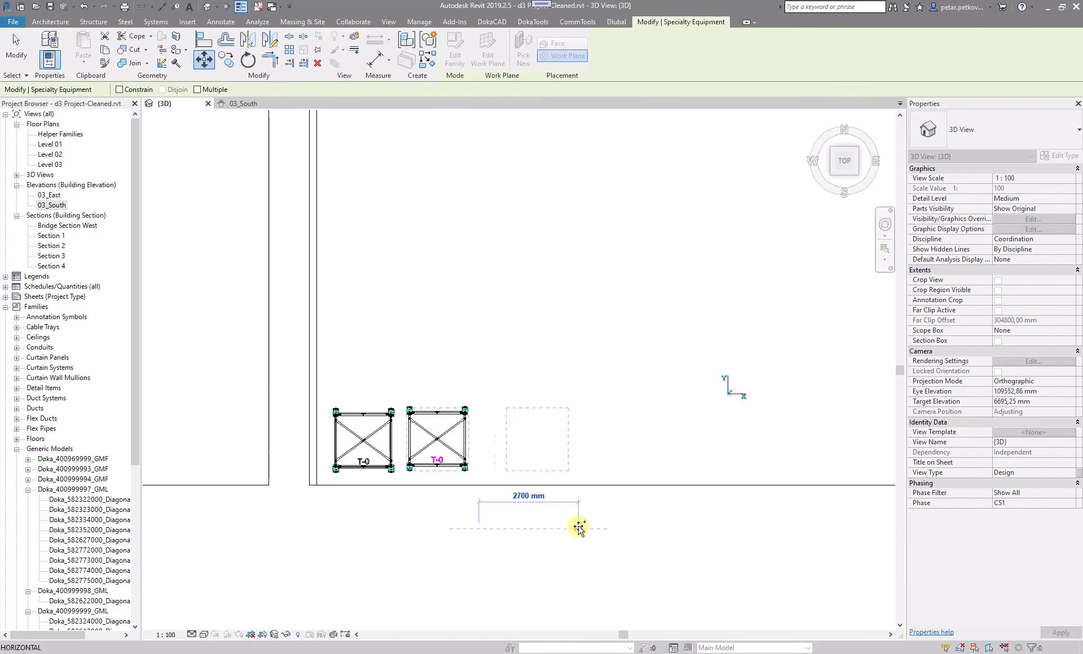
click(580, 527)
scroll(539, 460, up, 2)
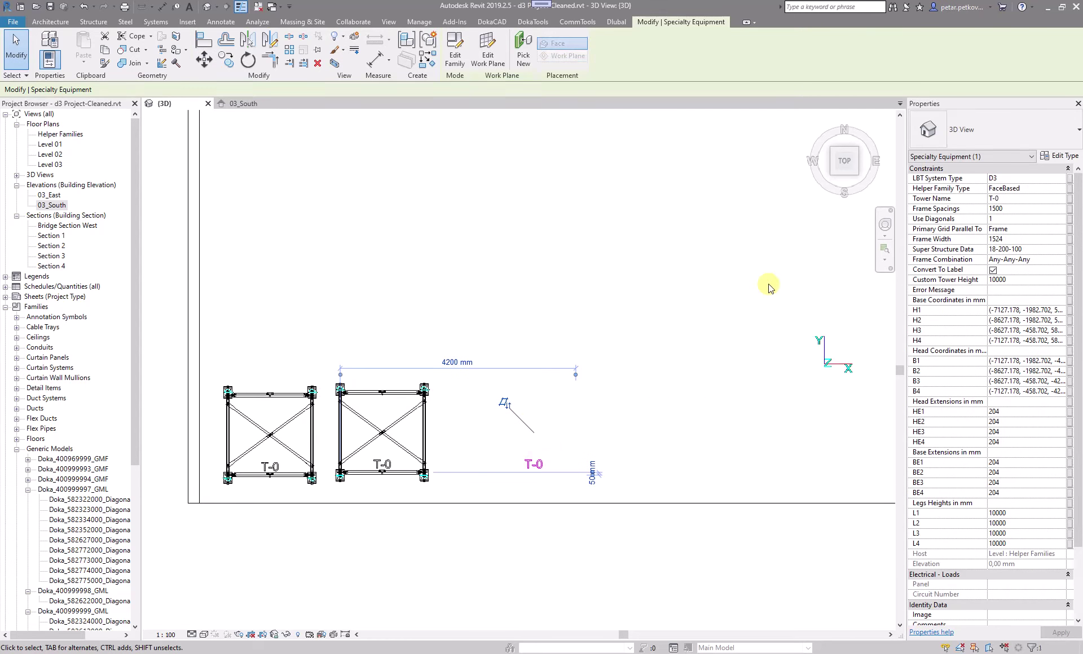
Set the copied helper's Custom Tower Height to 20000 and apply it.
click(1017, 279)
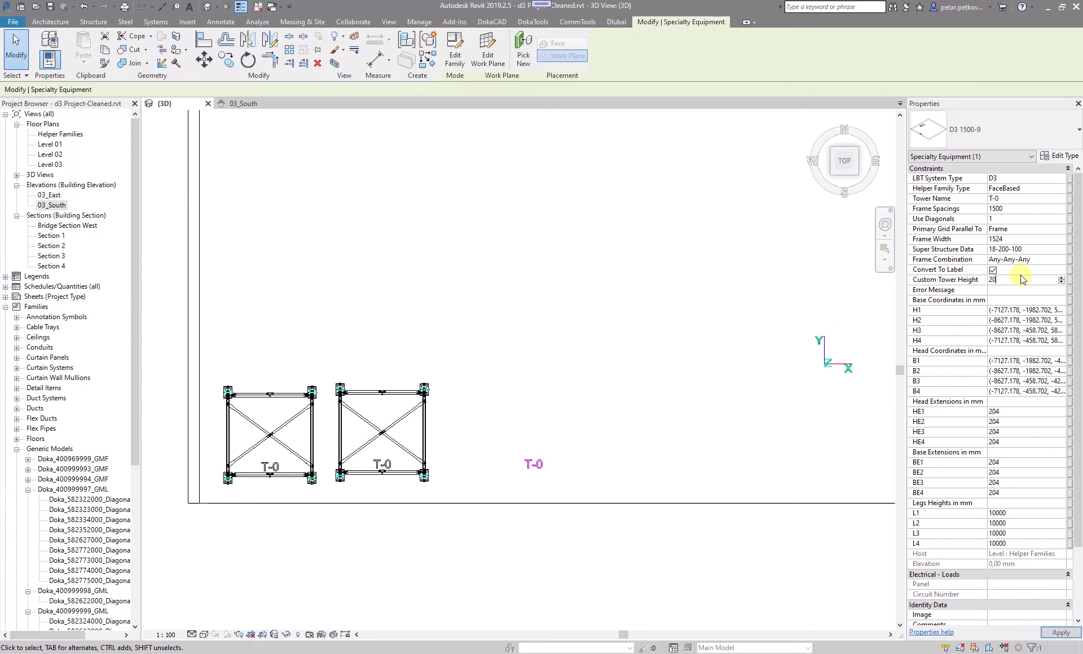
key(Return)
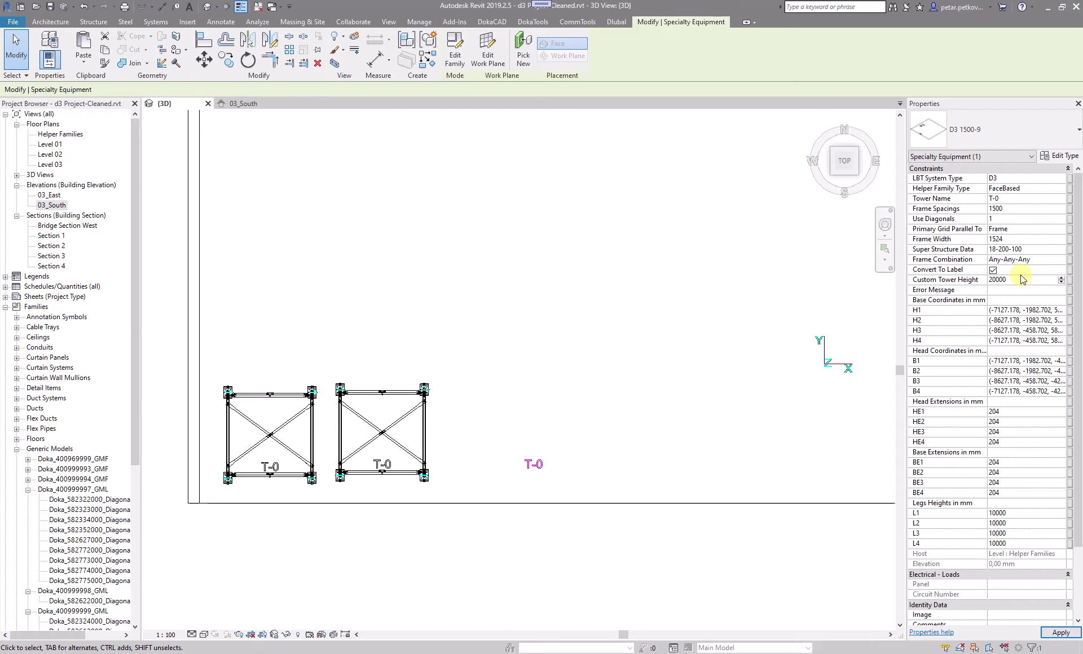
click(1062, 633)
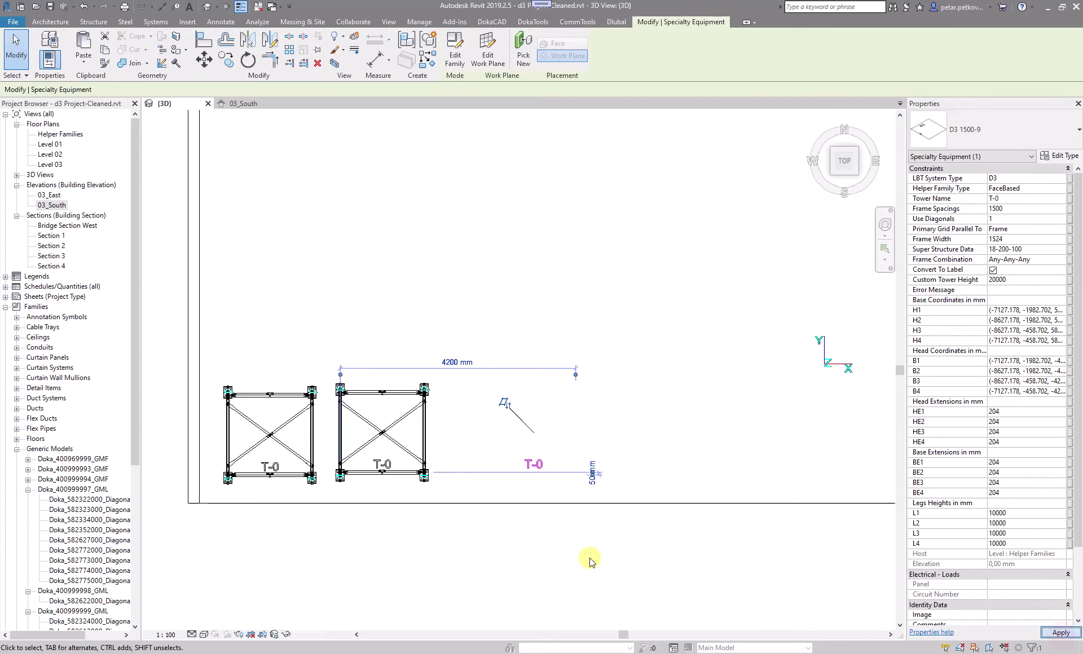
Generate the 3D tower from the 20000-height helper by window-selecting it with its slabs.
click(579, 570)
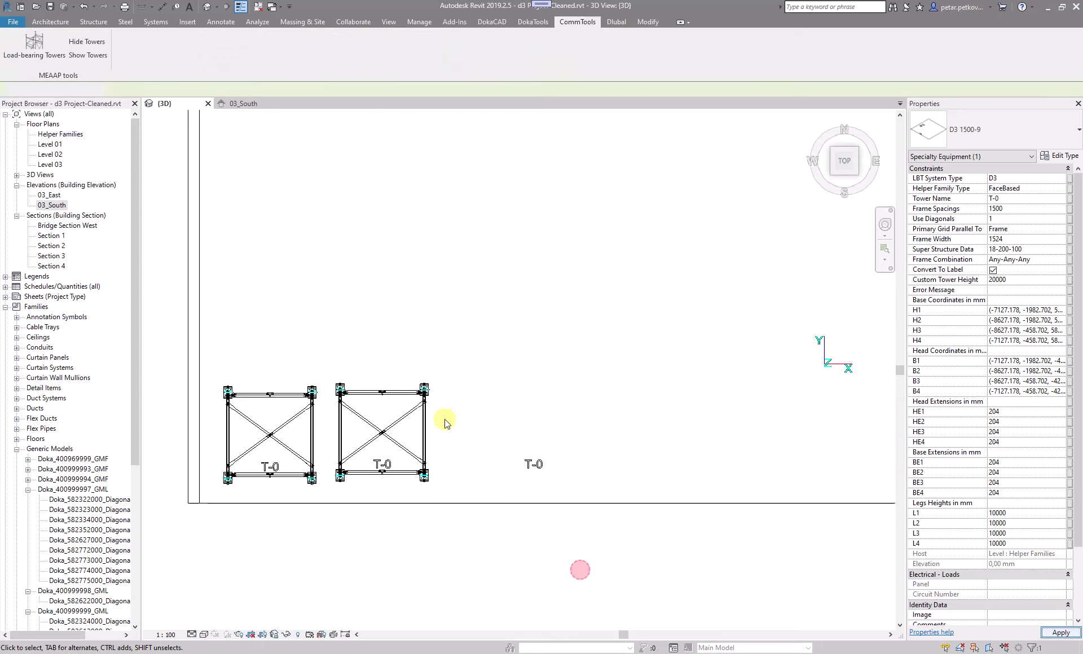
click(29, 48)
click(543, 227)
click(567, 553)
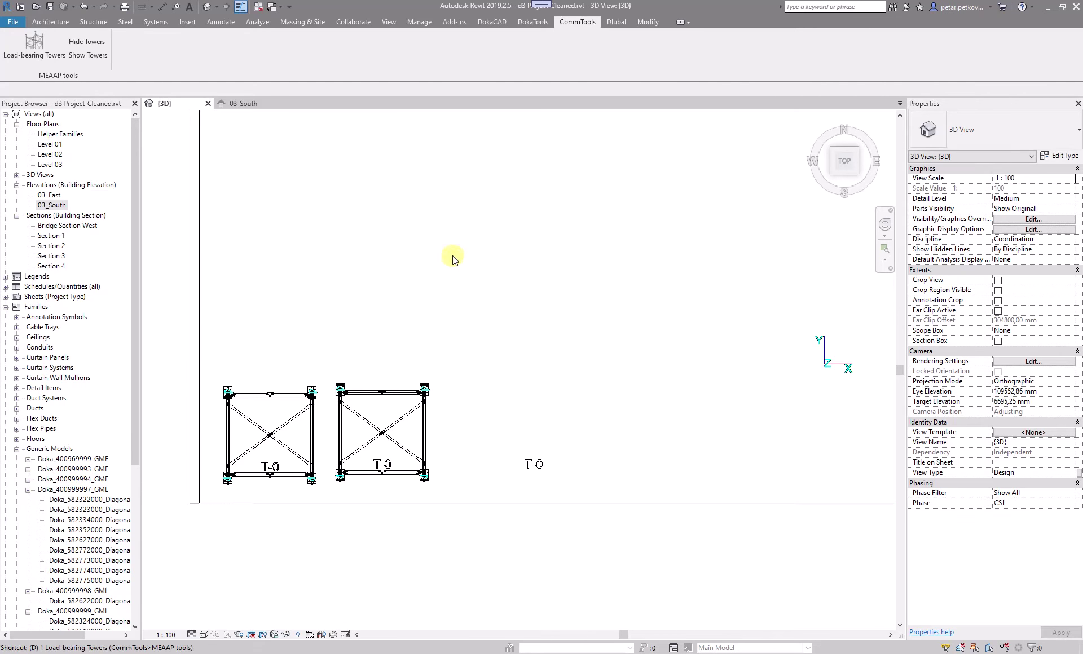
click(552, 231)
drag(574, 540, 523, 451)
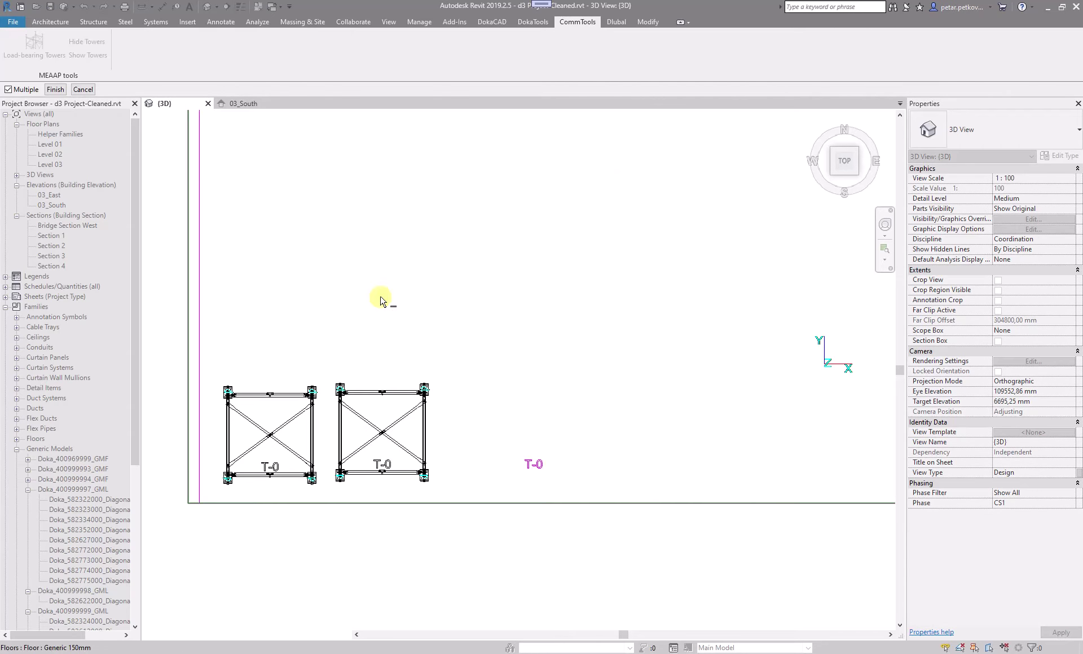
click(56, 89)
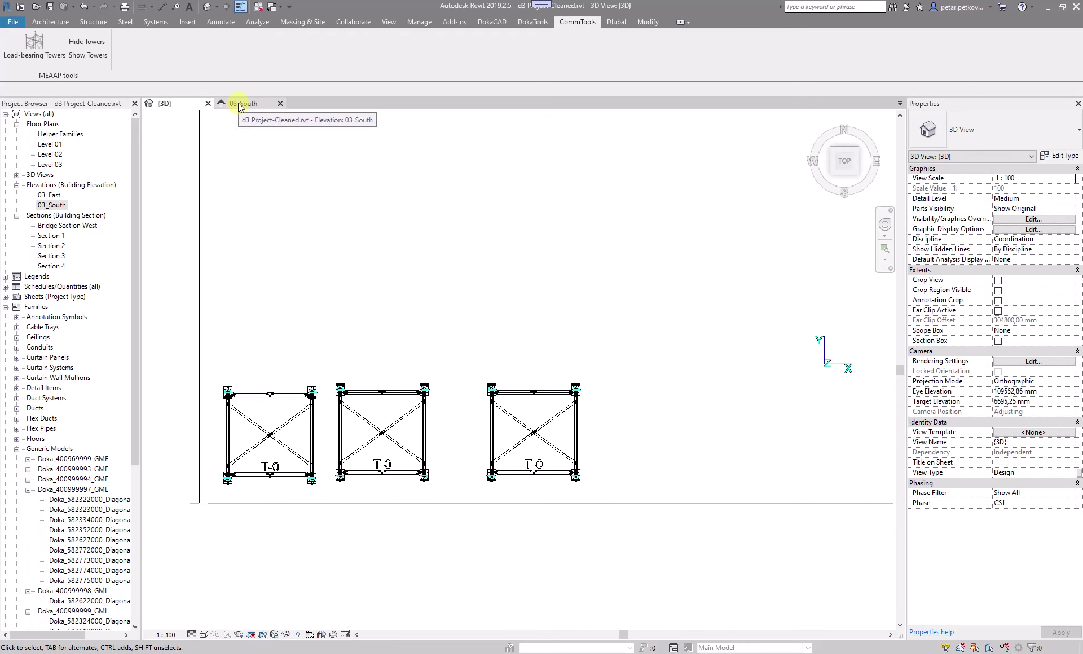
Switch to the Top view and create a d3 helper family with 1500 mm spacing and 10000 mm height.
click(844, 185)
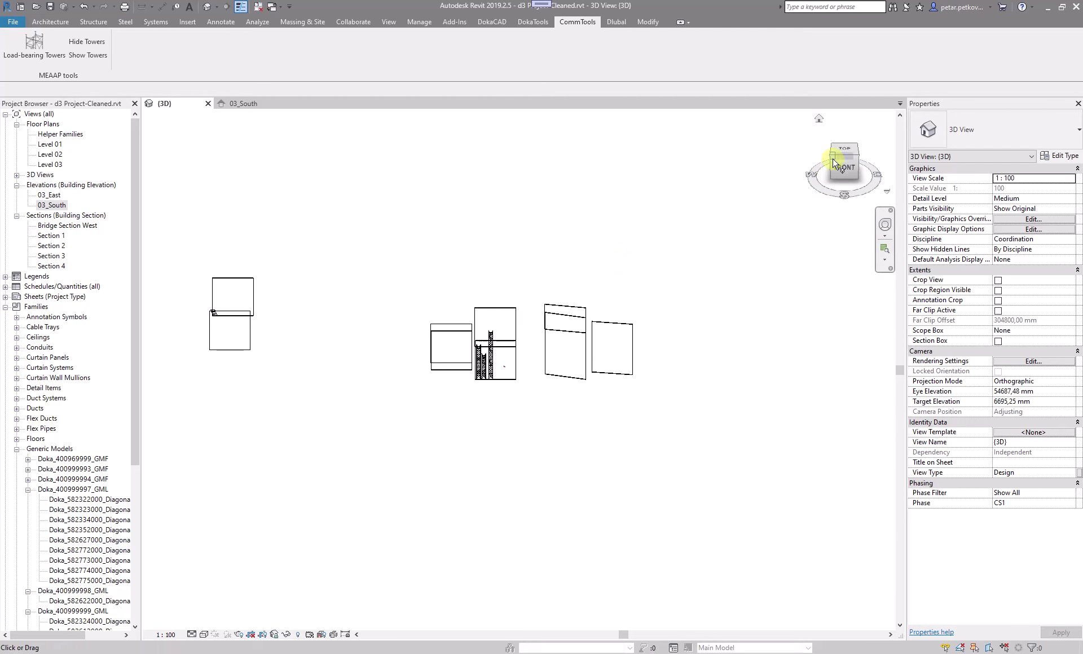
click(845, 149)
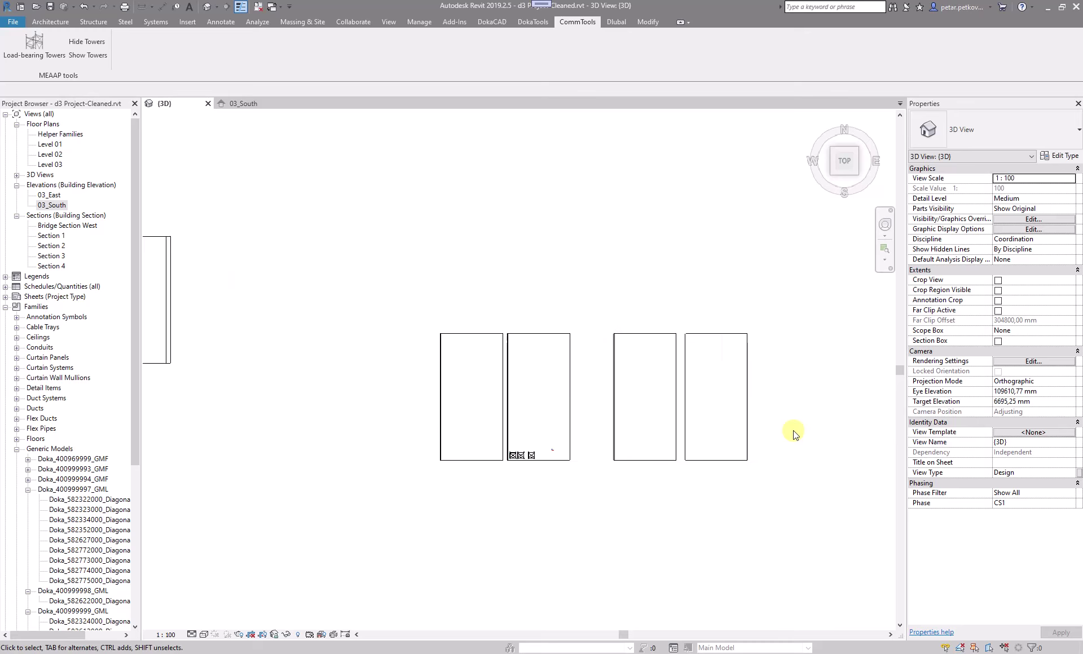
click(33, 44)
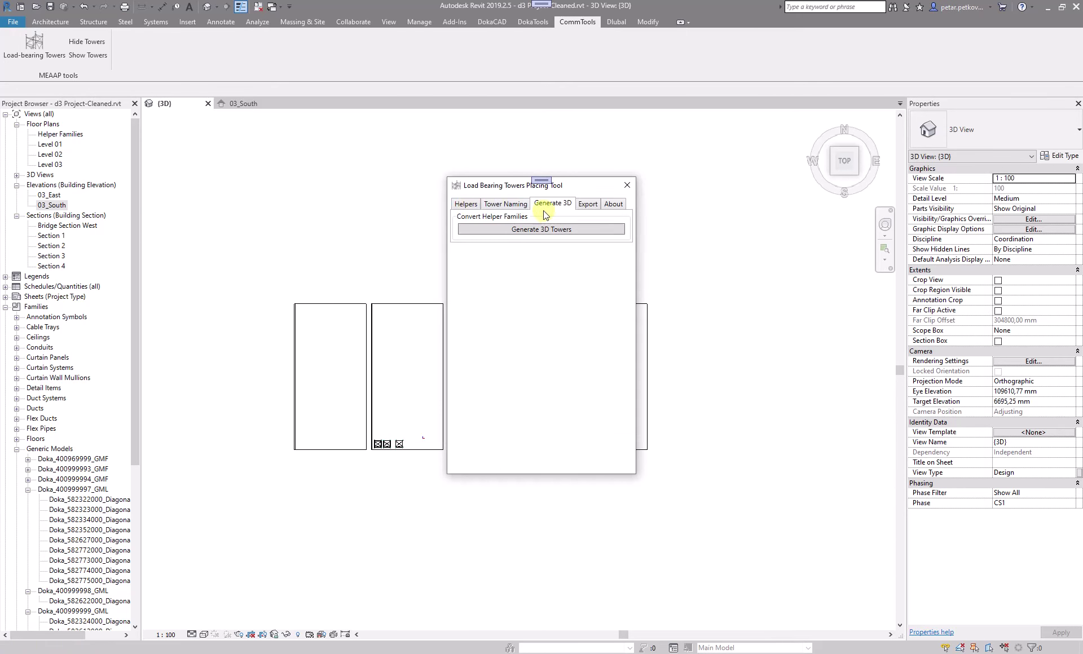
click(466, 206)
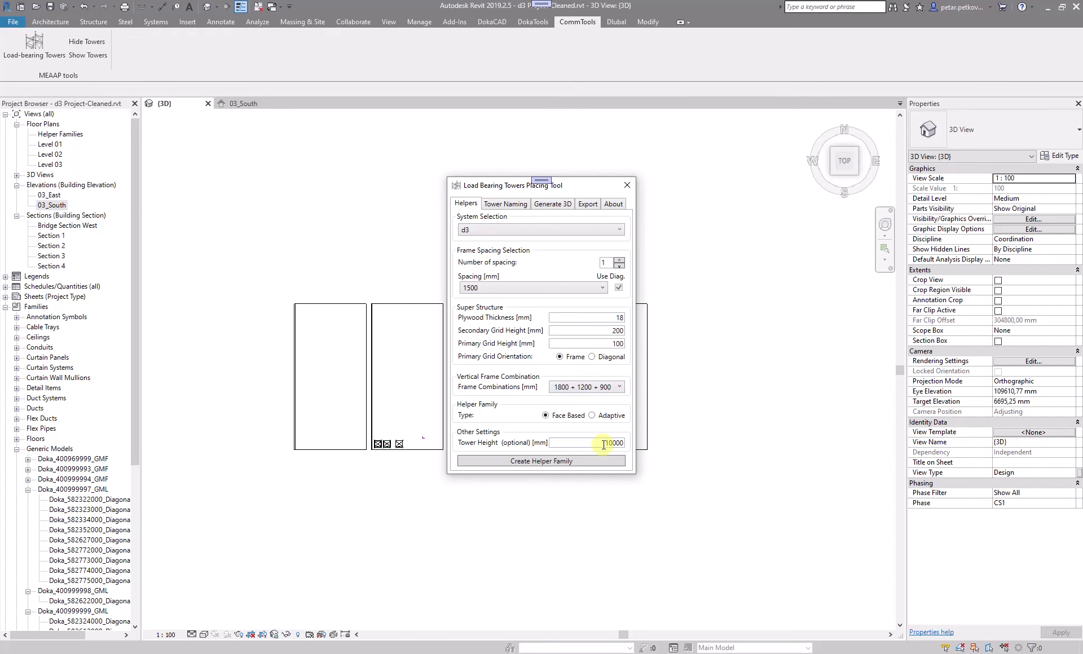
click(562, 460)
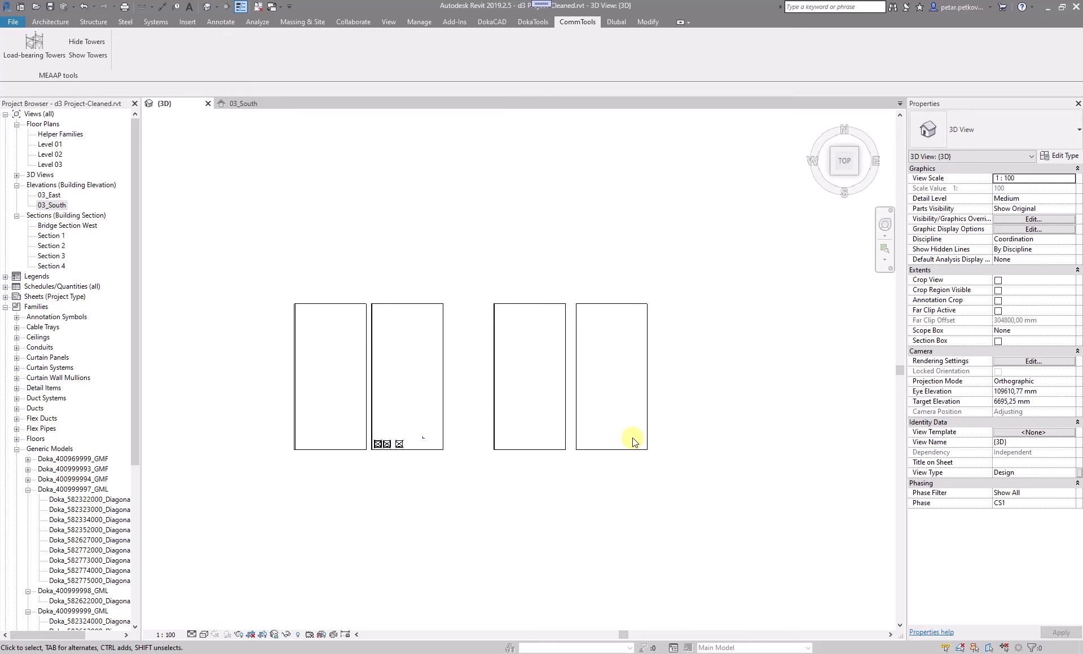
Put the d3 helper on the right-hand slab and generate its tower from that helper and slab.
scroll(632, 437, up, 5)
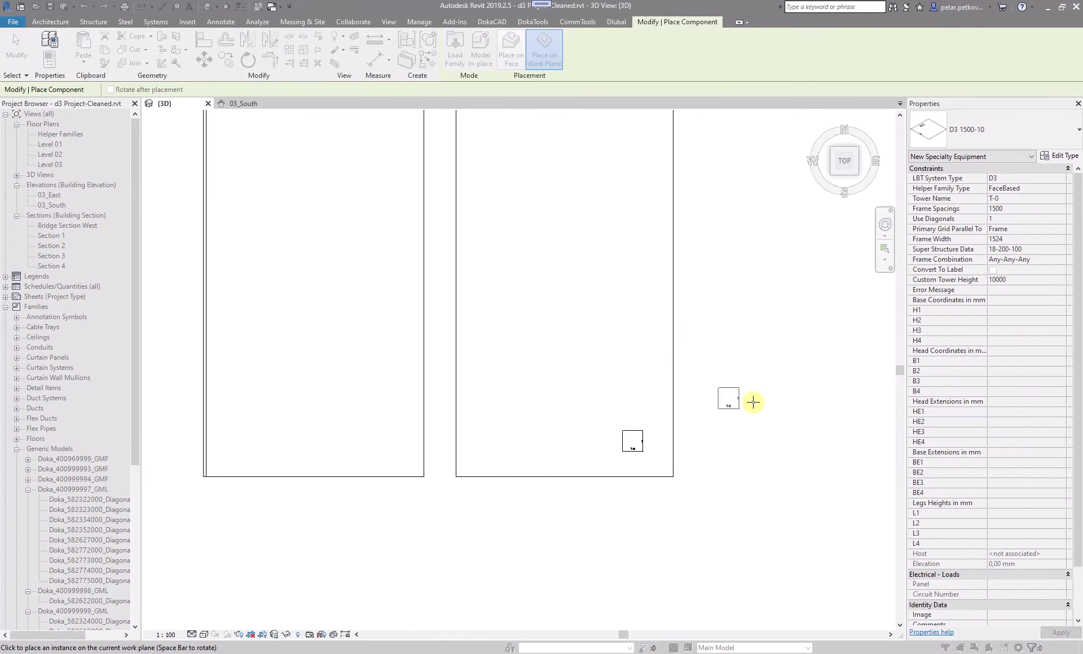
key(Escape)
key(Return)
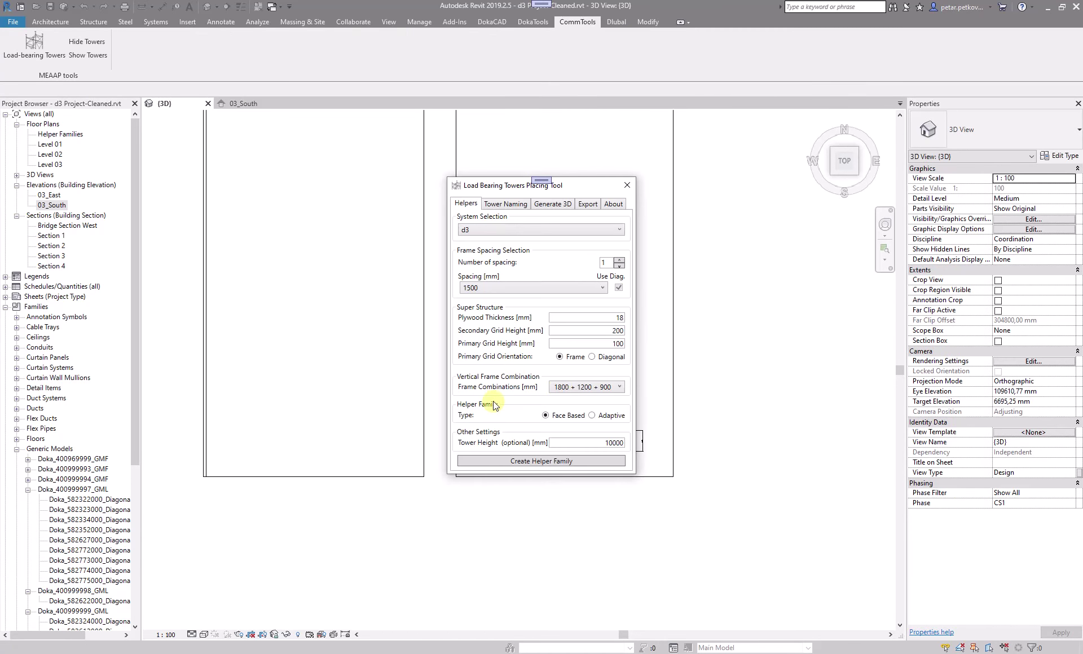
click(553, 204)
click(536, 230)
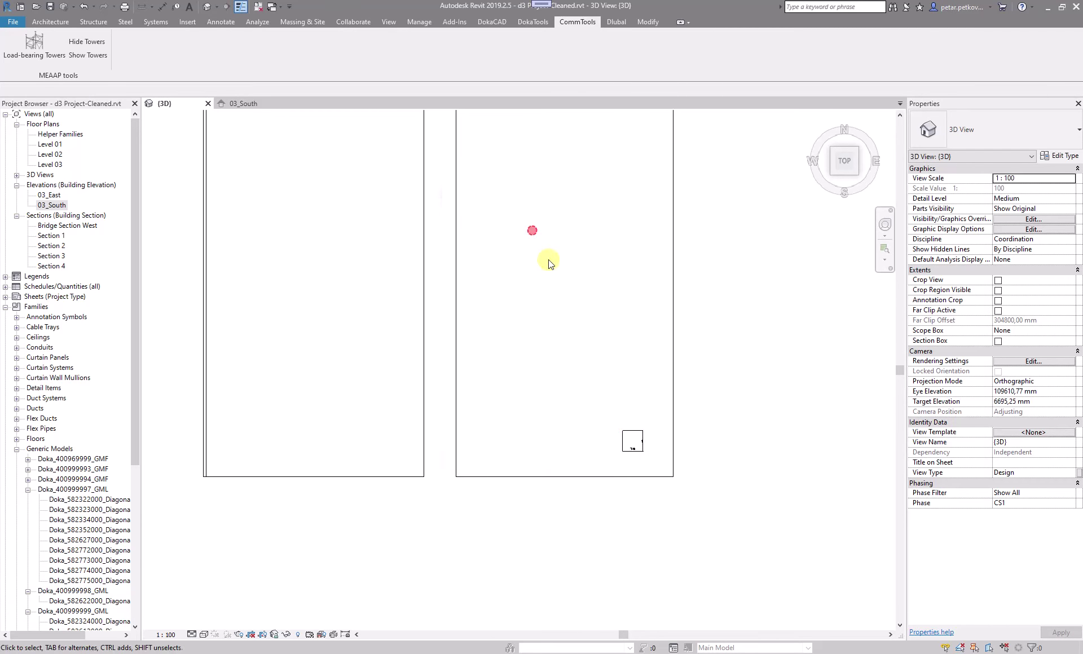
click(645, 477)
click(421, 191)
click(55, 89)
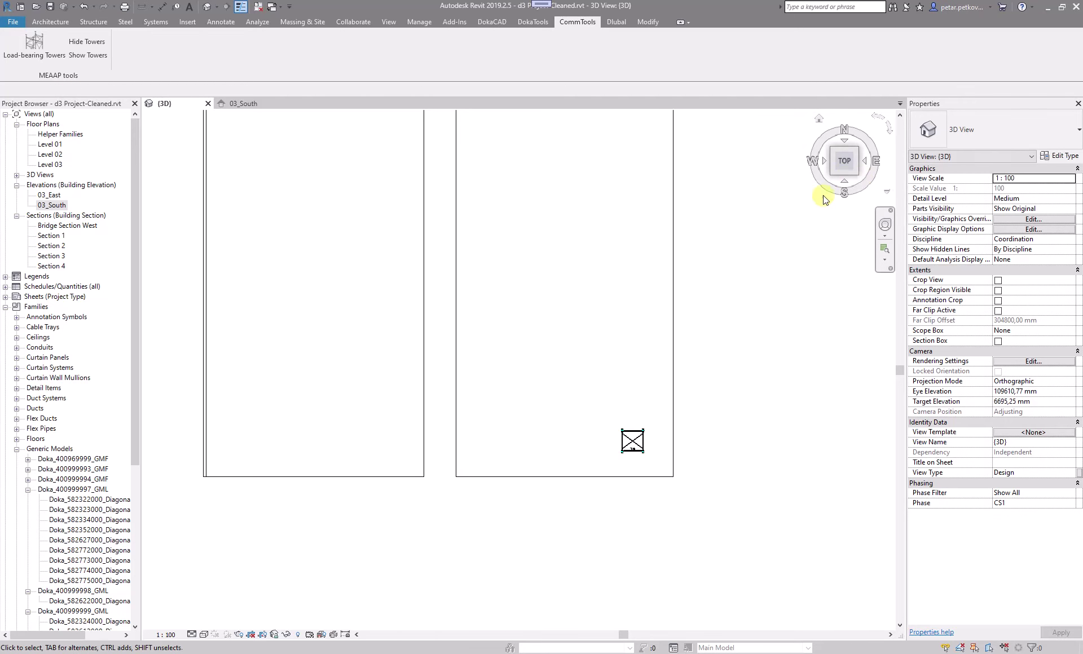
Switch to the Front view and zoom and orbit onto the inclined-slab tower's screw-jack heads.
click(845, 182)
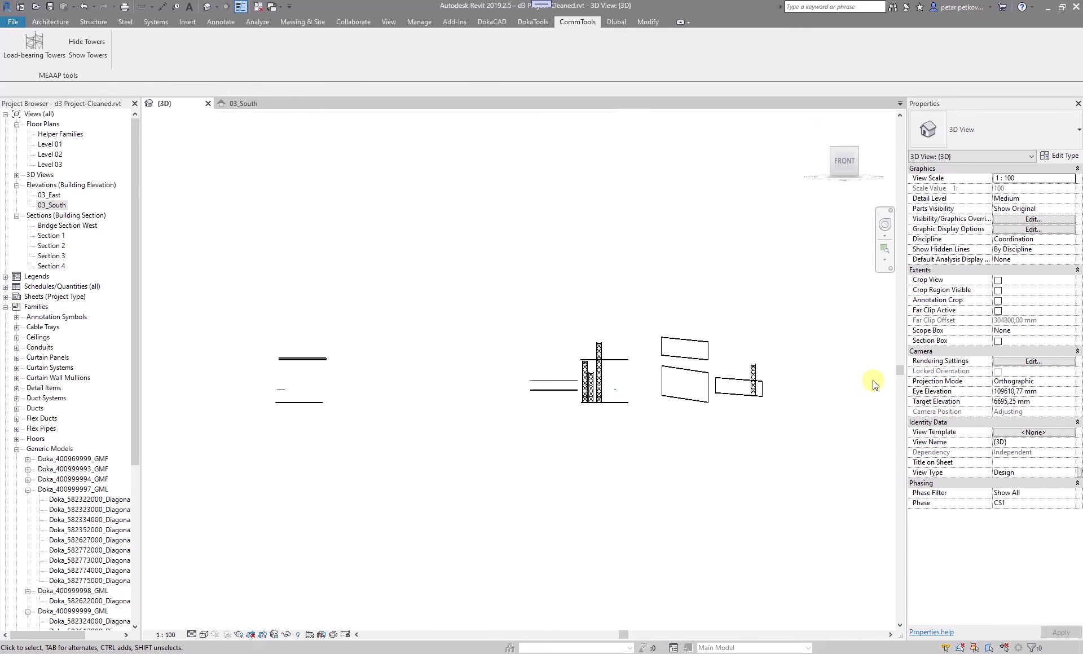
scroll(728, 350, up, 4)
scroll(672, 355, up, 2)
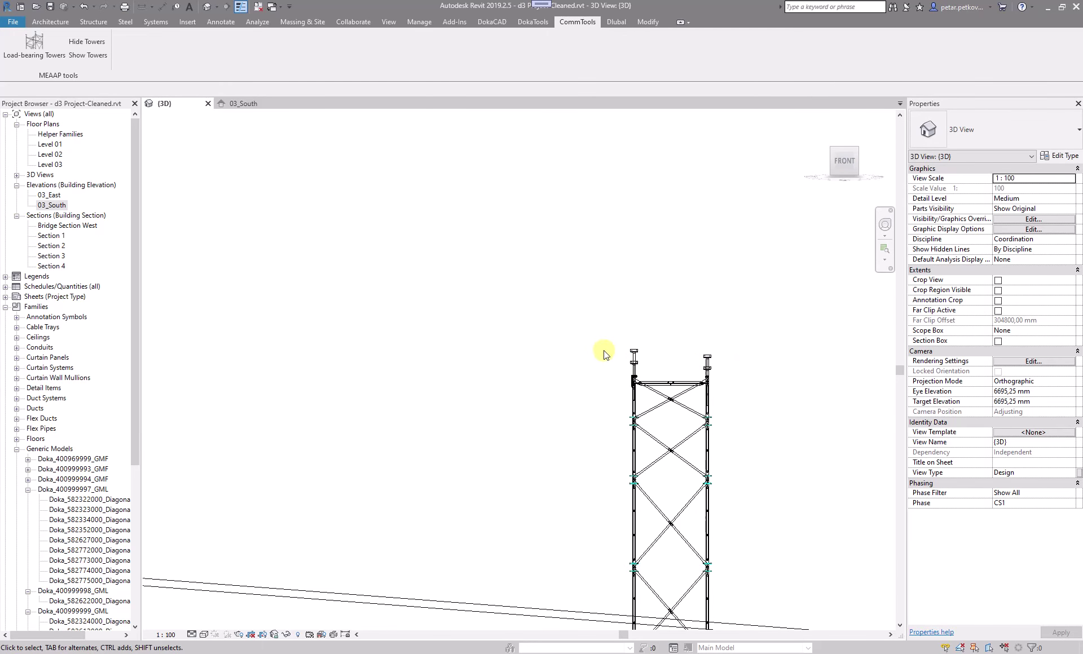
scroll(633, 354, up, 2)
scroll(699, 384, down, 6)
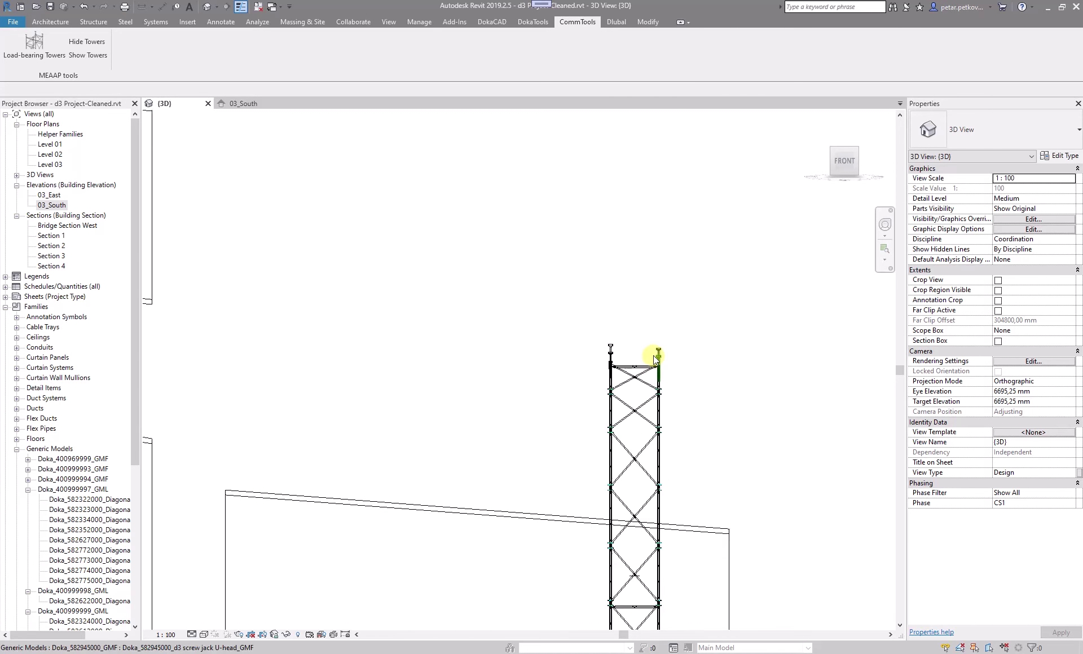
shift+middle_drag(706, 401, 771, 237)
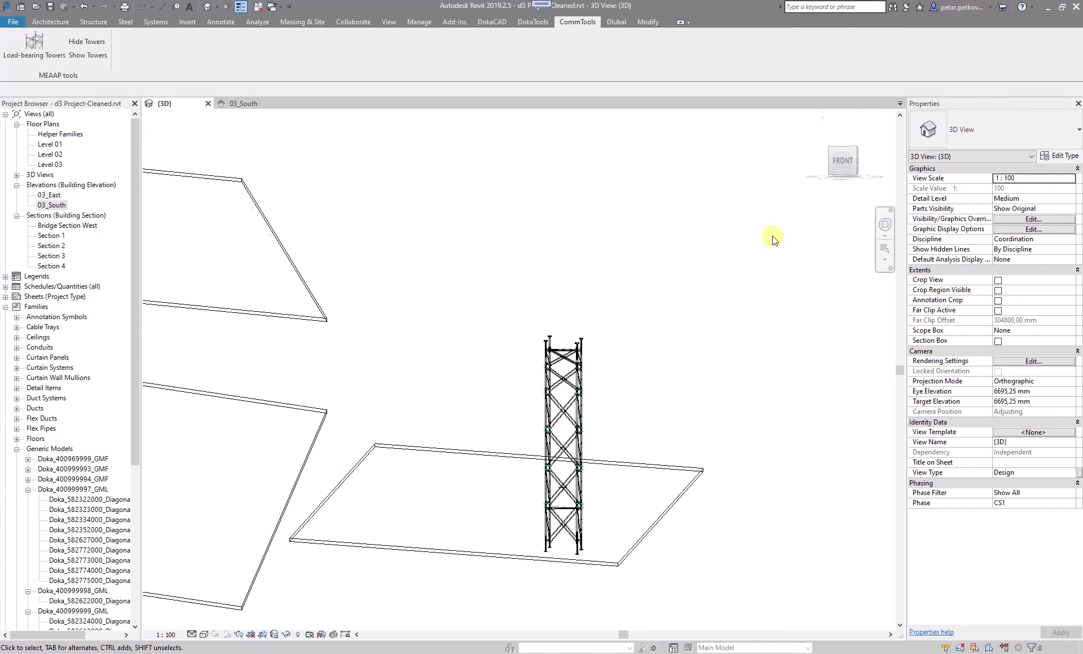
click(839, 169)
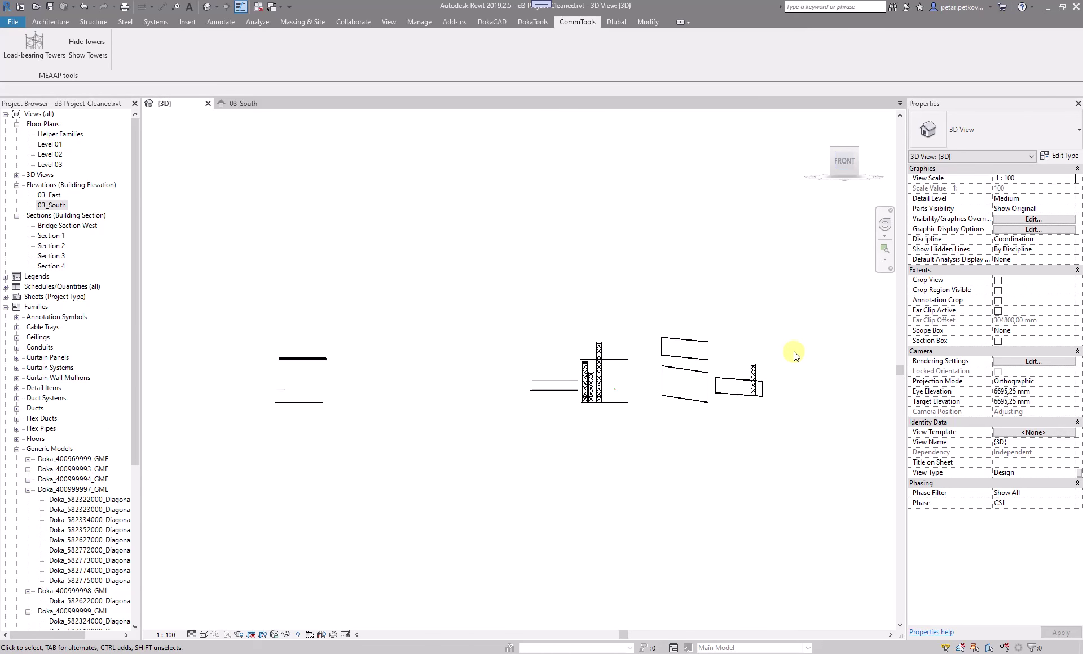
scroll(705, 370, up, 5)
scroll(660, 344, down, 1)
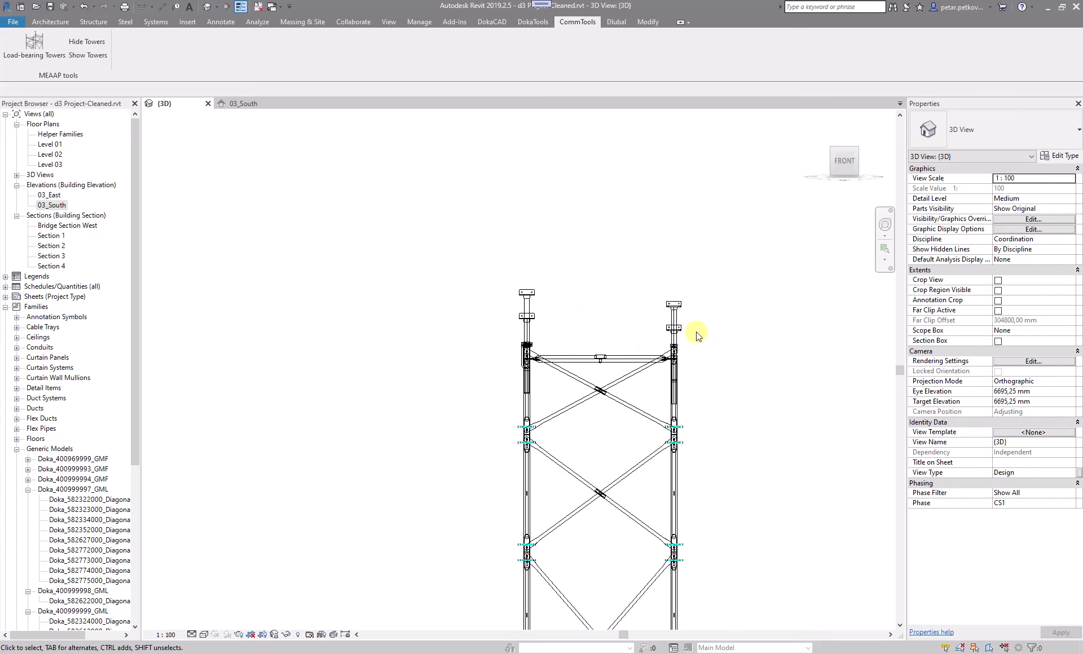
Set the right leg's screw-jack U-head extension to 100 mm.
click(675, 333)
click(1040, 179)
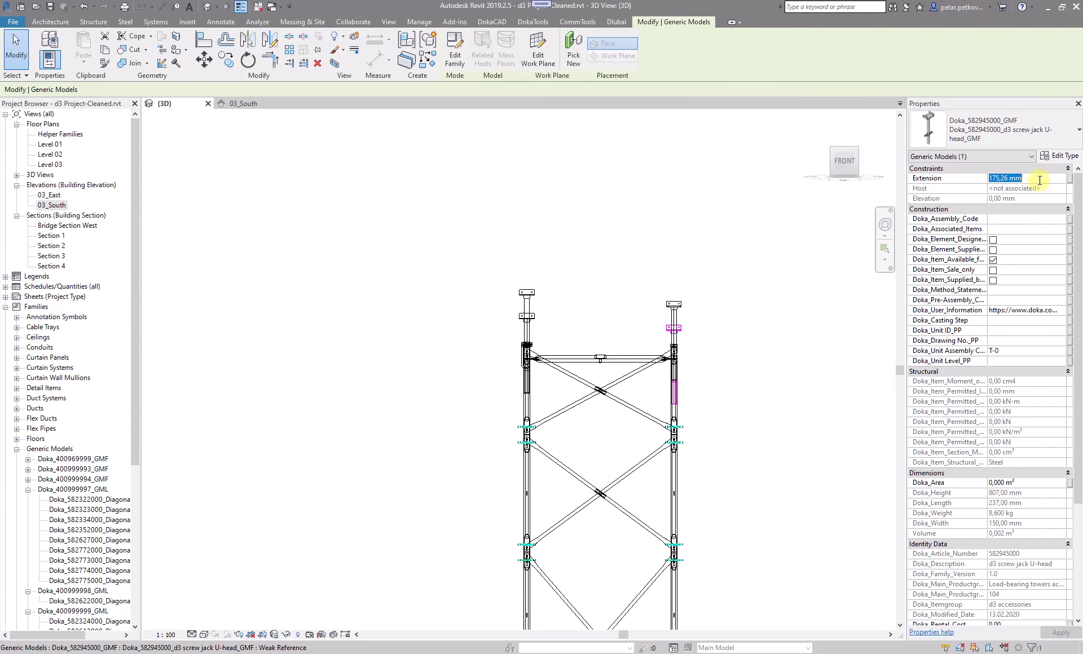
text(100)
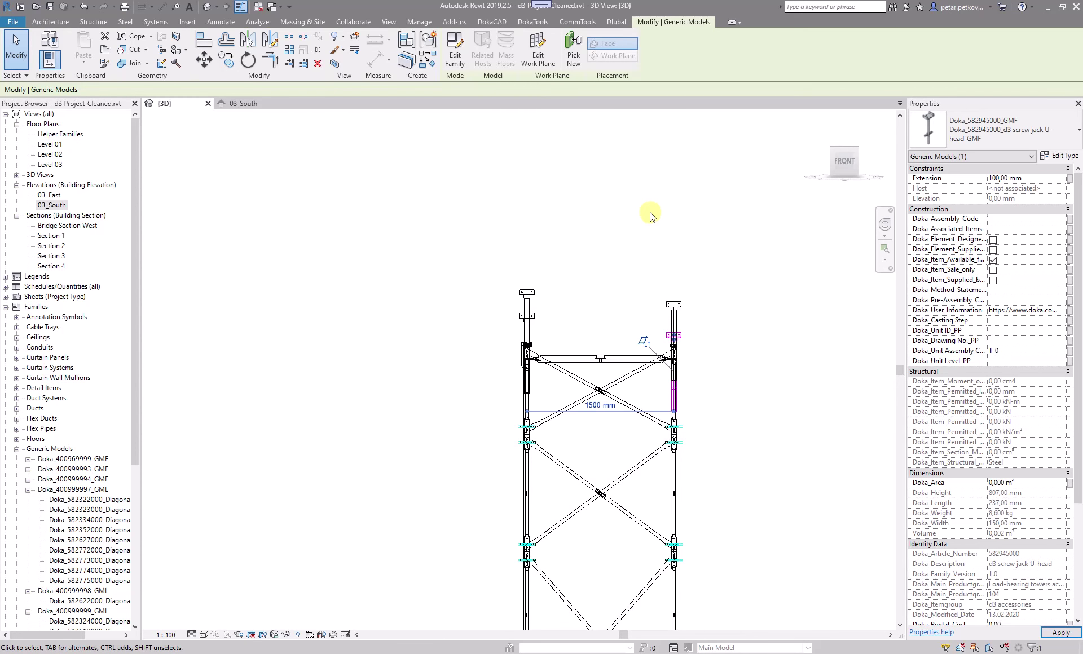
drag(673, 305, 676, 309)
click(1026, 179)
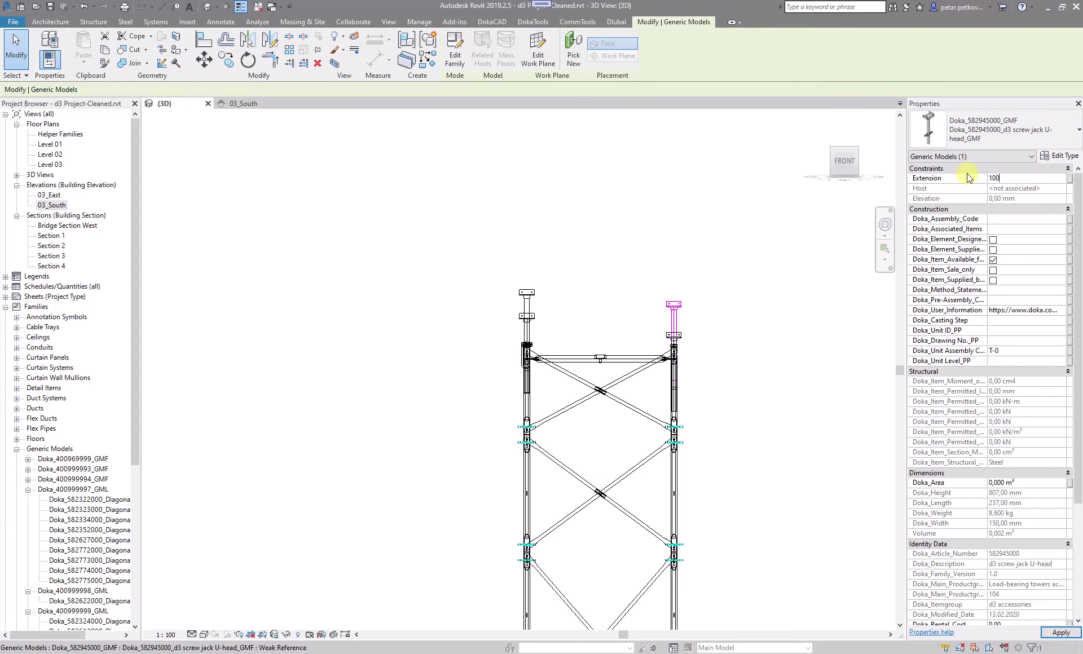
Set the left heavy-duty screw jack and its U-head extensions to 100 mm.
click(525, 293)
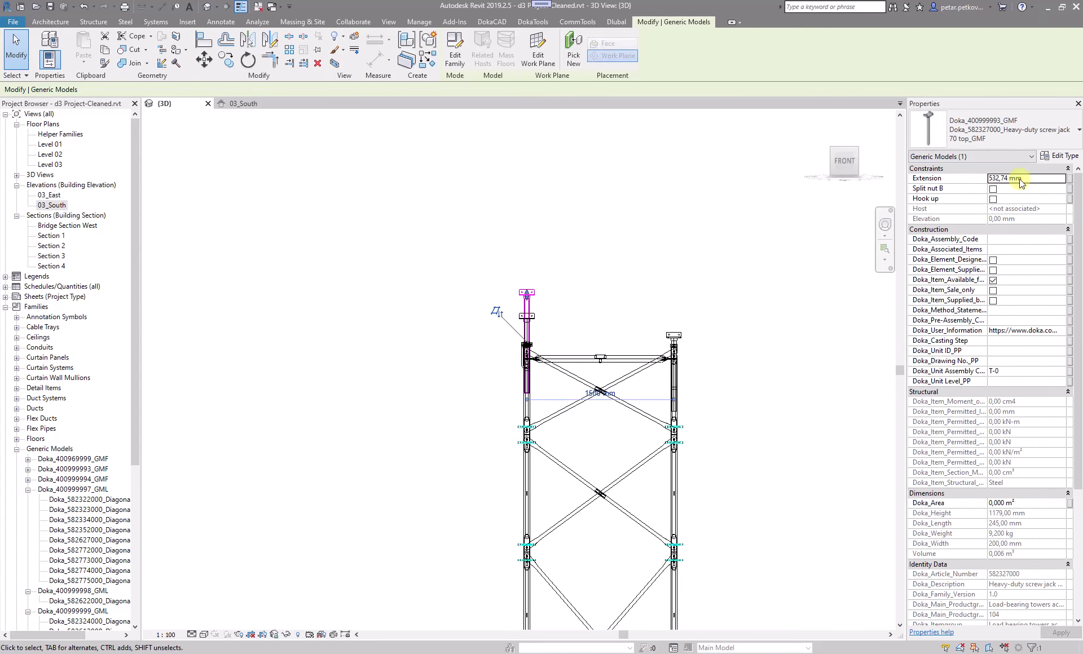
click(1029, 179)
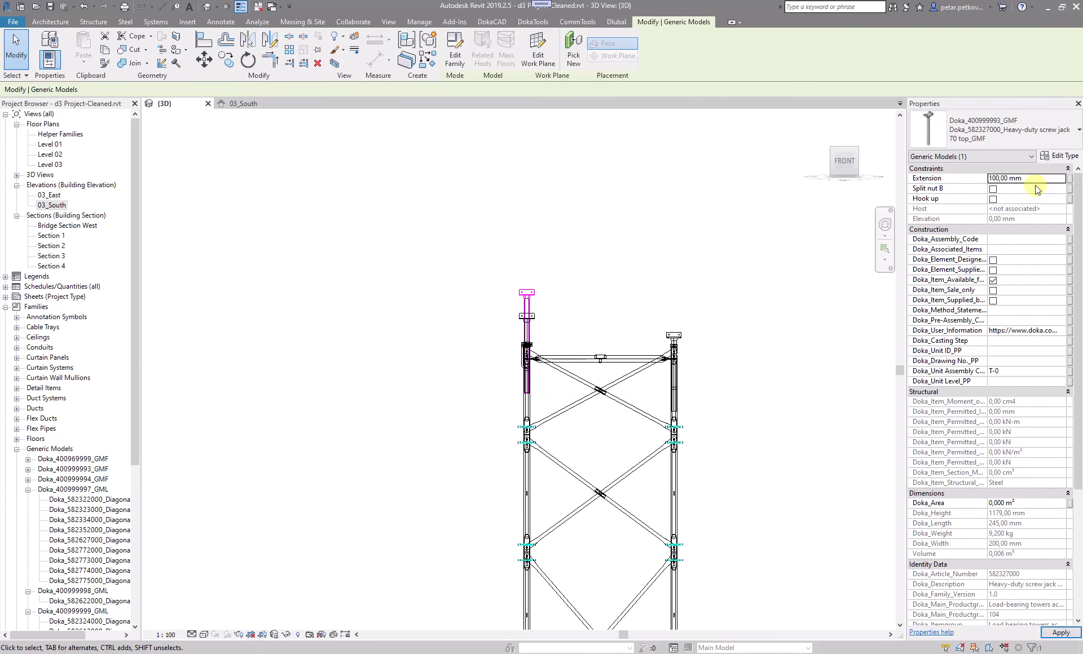
click(526, 315)
click(1030, 179)
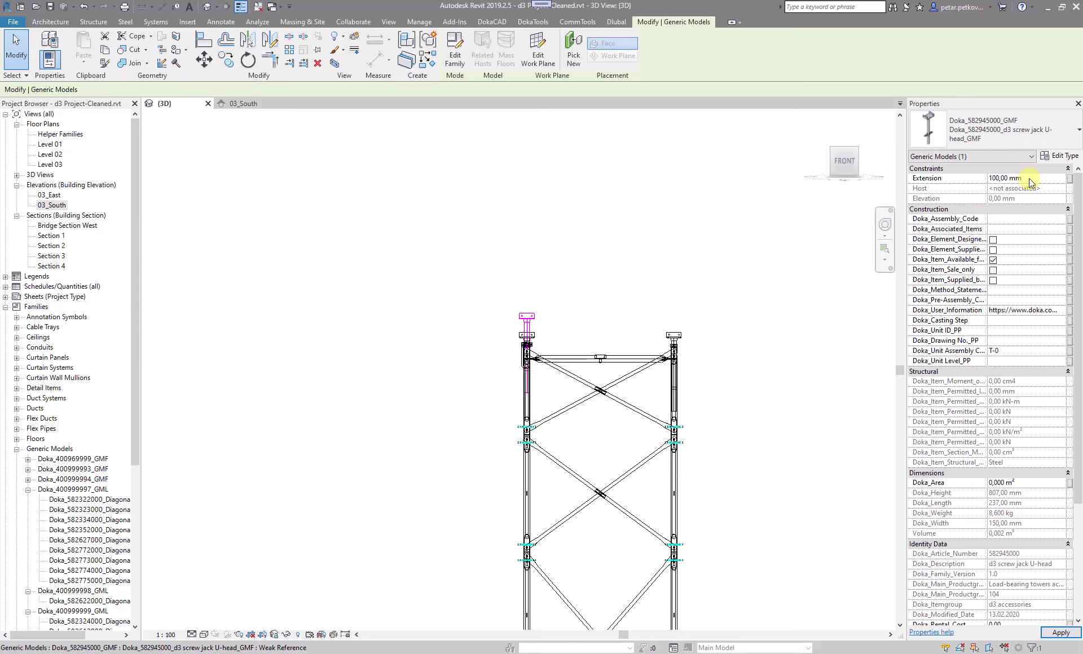
click(698, 264)
shift+middle_drag(697, 264, 706, 361)
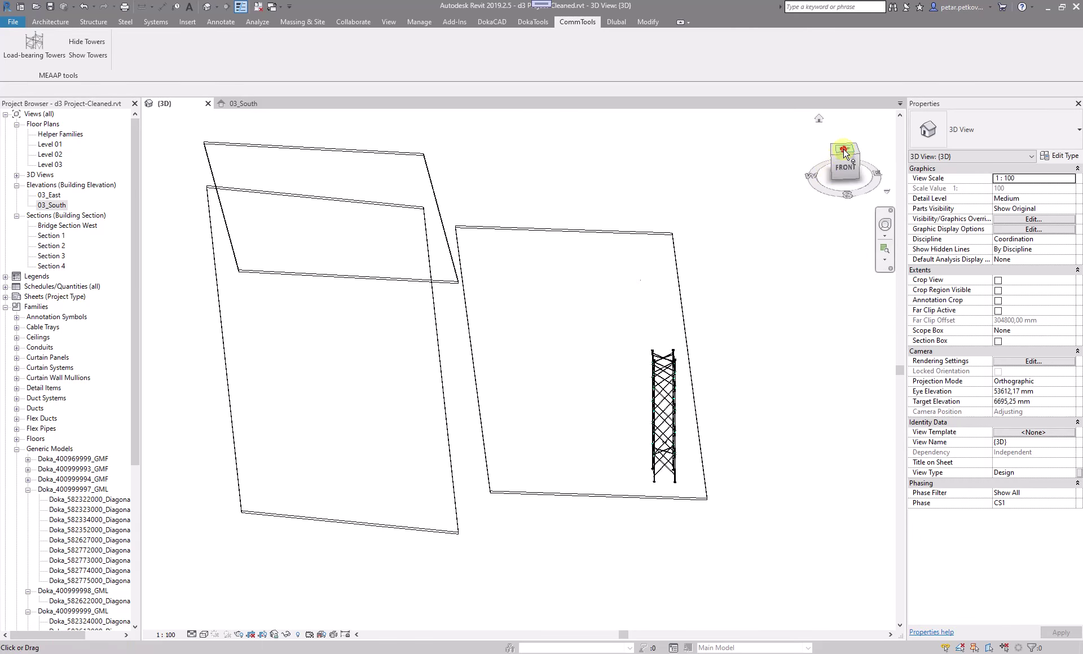
From the Top view, create a D3 1500-11 helper family and place it in the middle bay.
click(845, 151)
scroll(654, 468, up, 5)
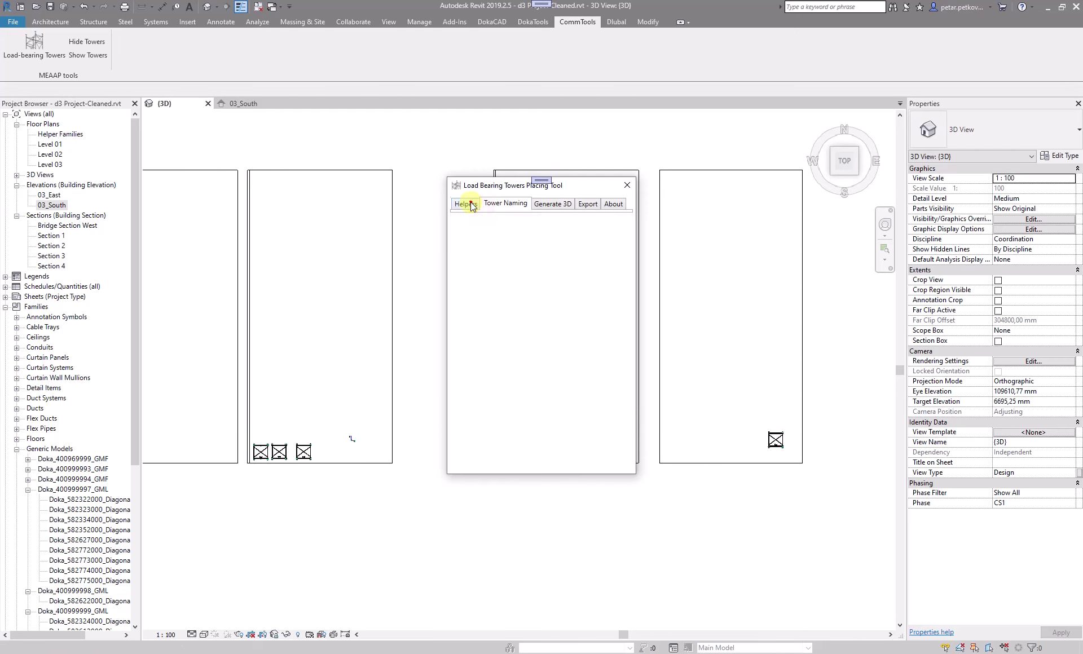
click(465, 204)
click(543, 459)
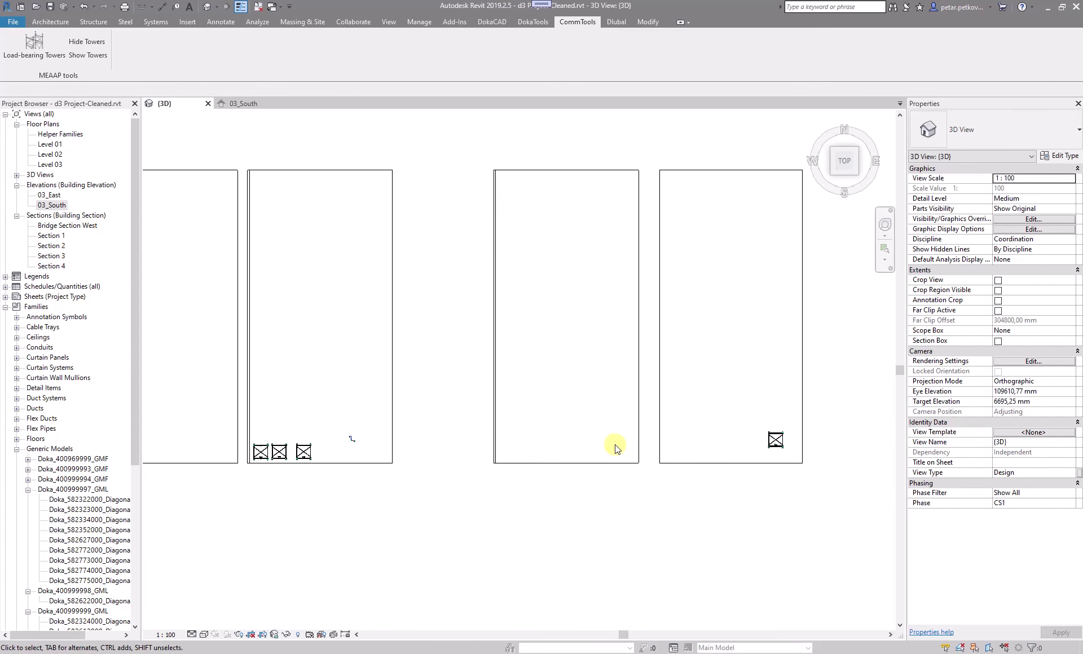
scroll(618, 445, up, 2)
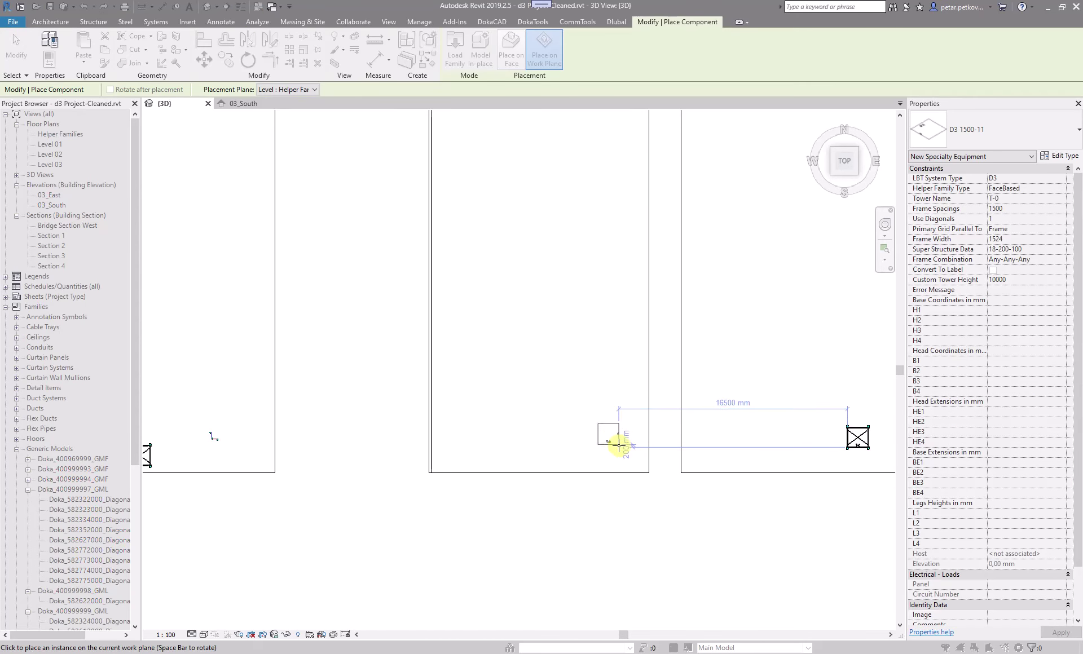
click(625, 452)
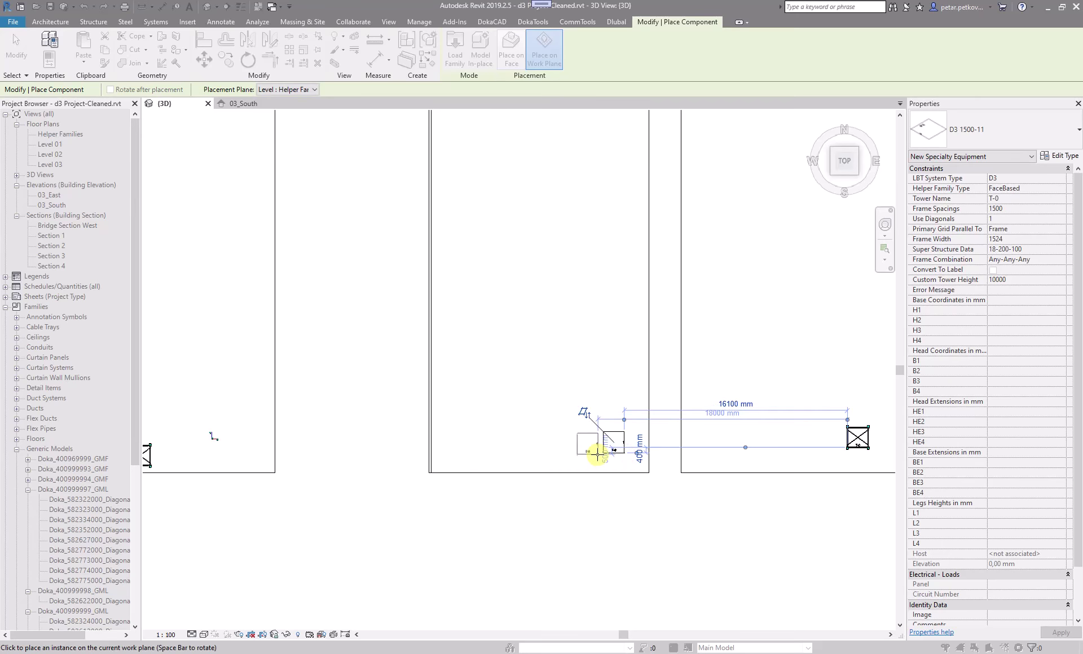
click(602, 452)
key(Escape)
Copy the T-0 helper box about 2000 mm to the left.
scroll(615, 442, up, 1)
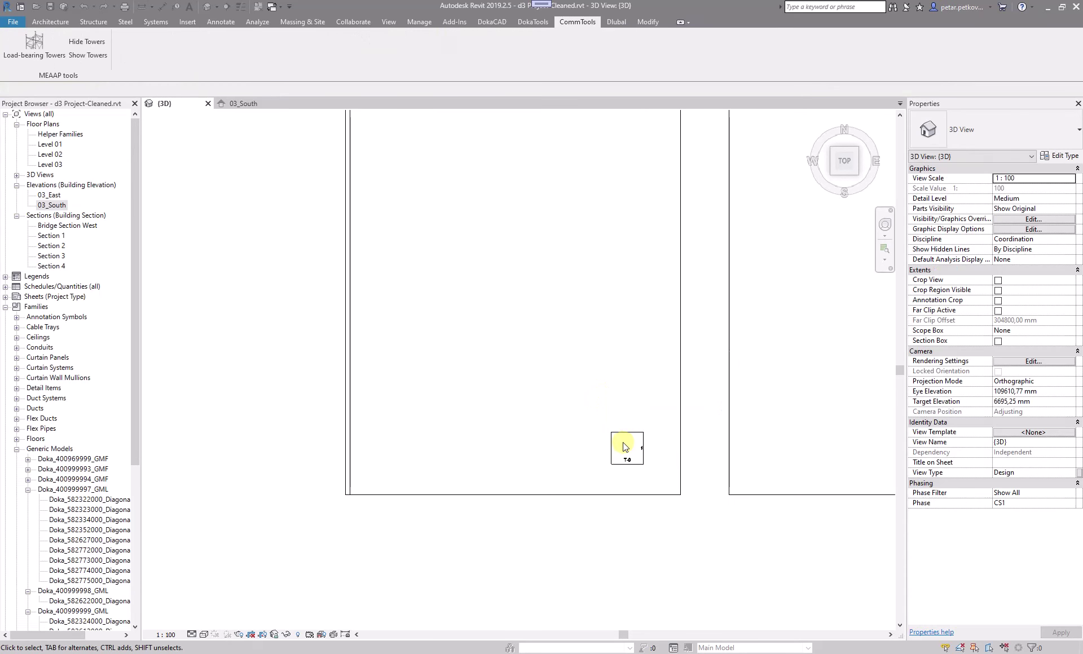
click(619, 429)
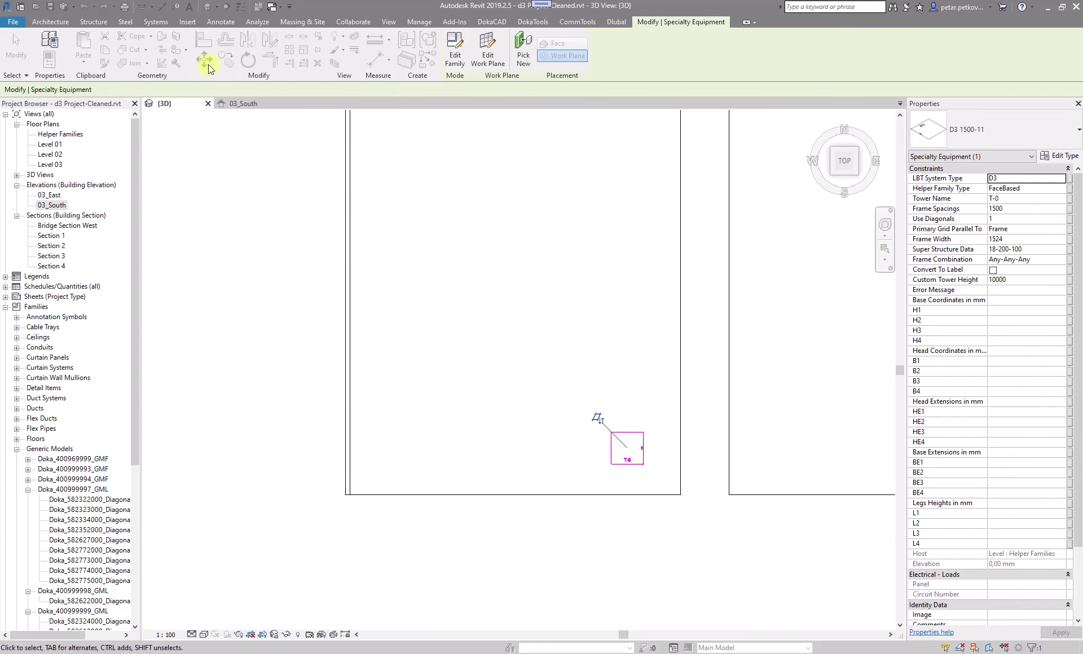
click(228, 59)
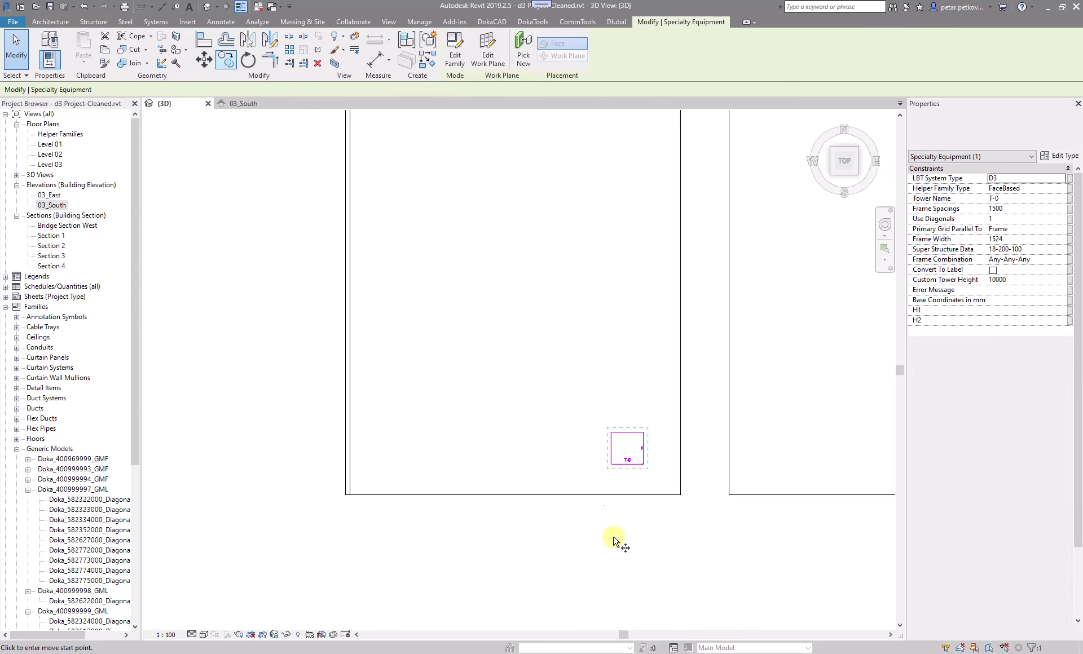
click(618, 457)
click(573, 457)
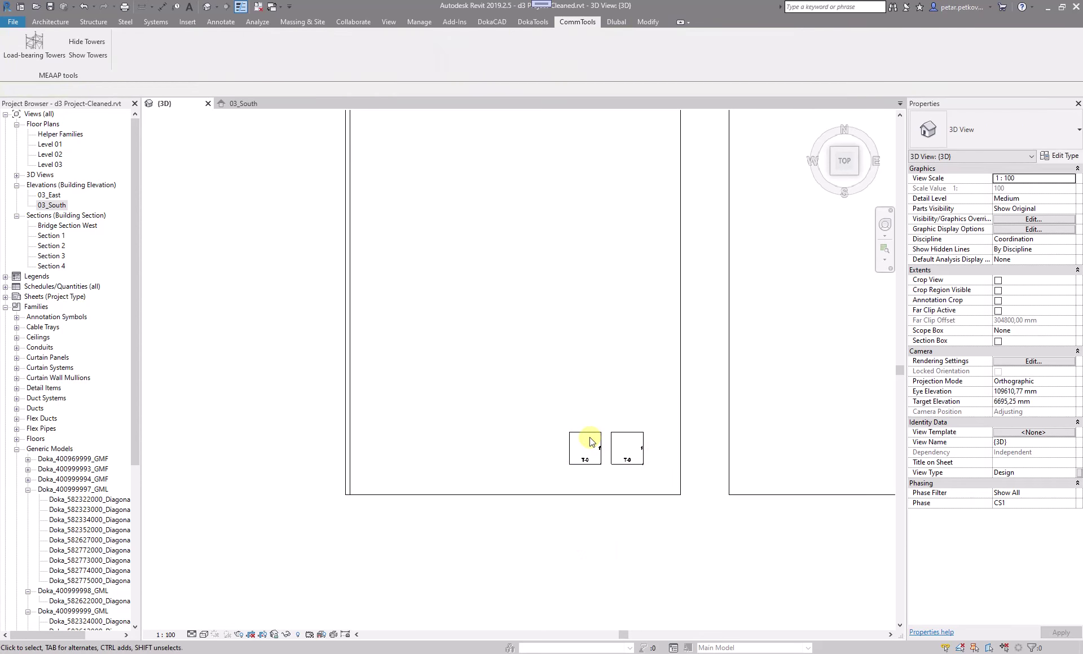
Give the right-hand helper box a Custom Tower Height of 0 and apply it.
click(585, 440)
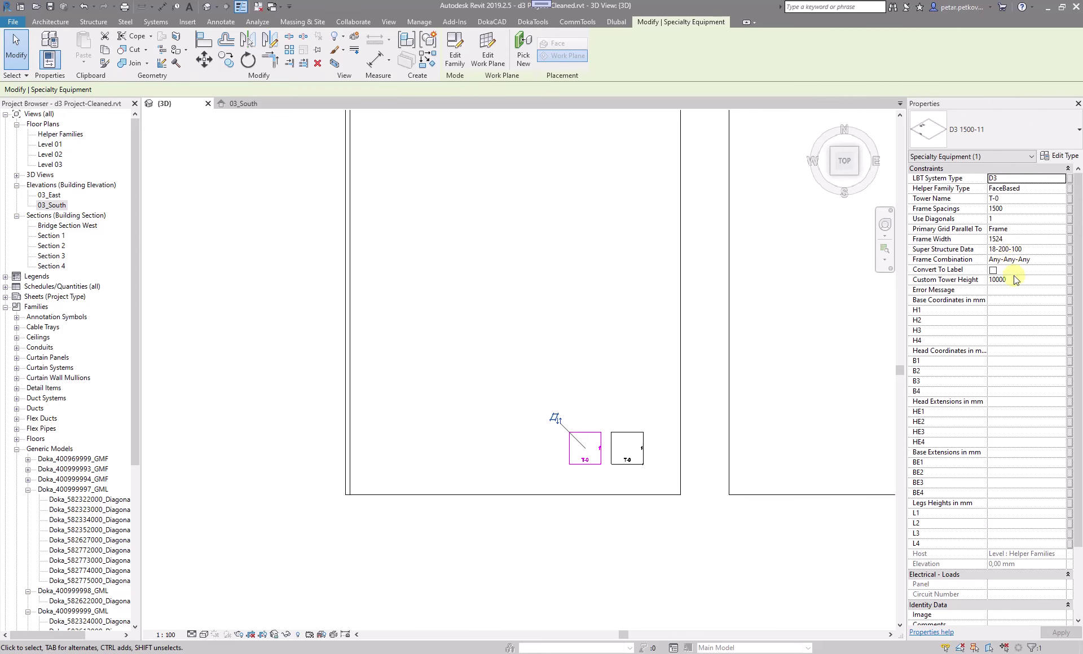
click(803, 373)
click(625, 438)
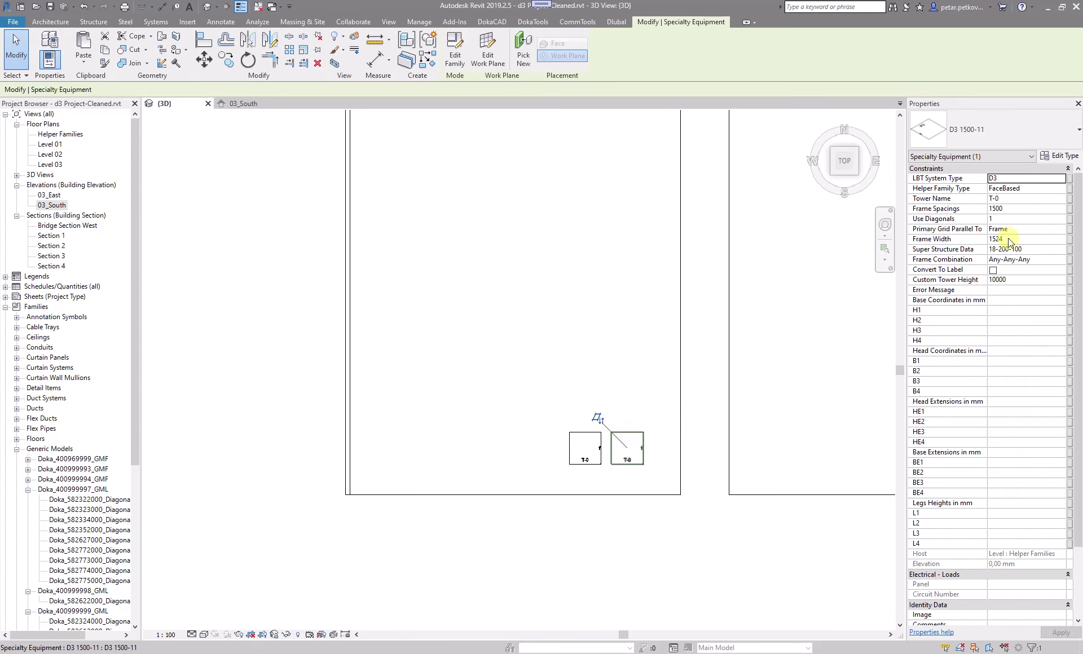
click(1015, 280)
text(0)
click(1059, 633)
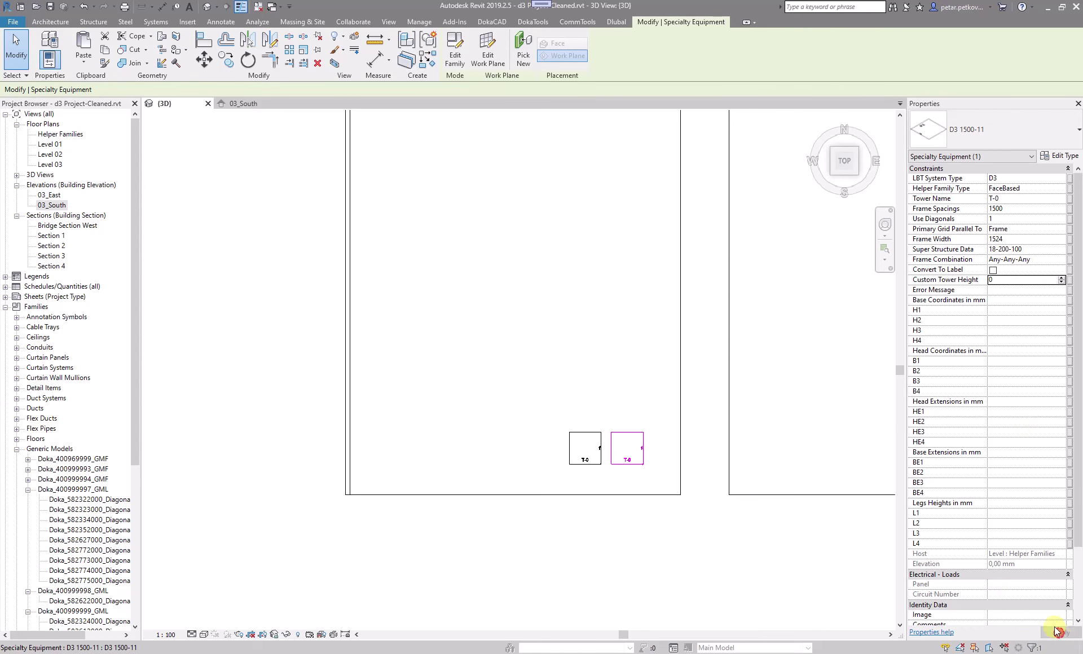
click(615, 515)
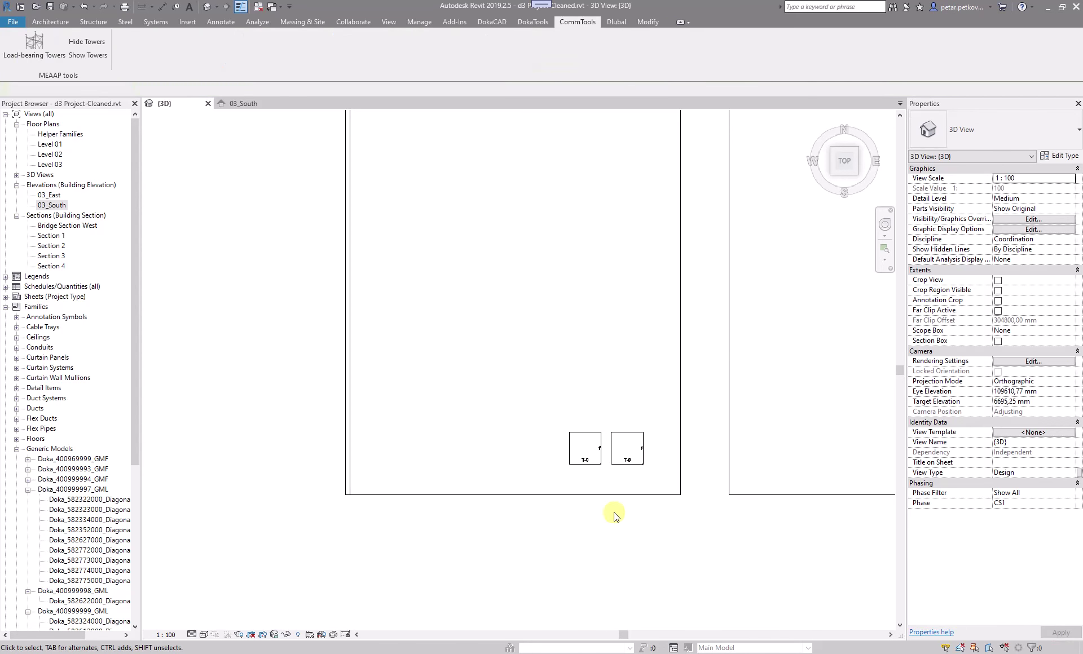
Generate a 3D load-bearing tower from the right-hand T-0 helper in the middle bay.
click(40, 50)
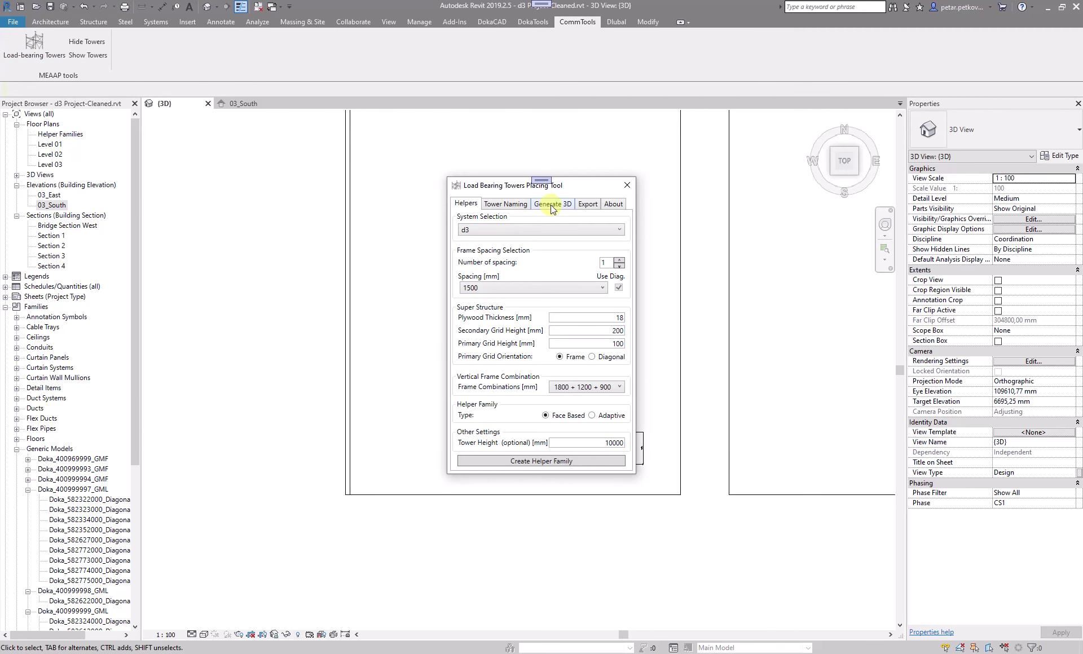
click(552, 204)
click(519, 225)
click(630, 546)
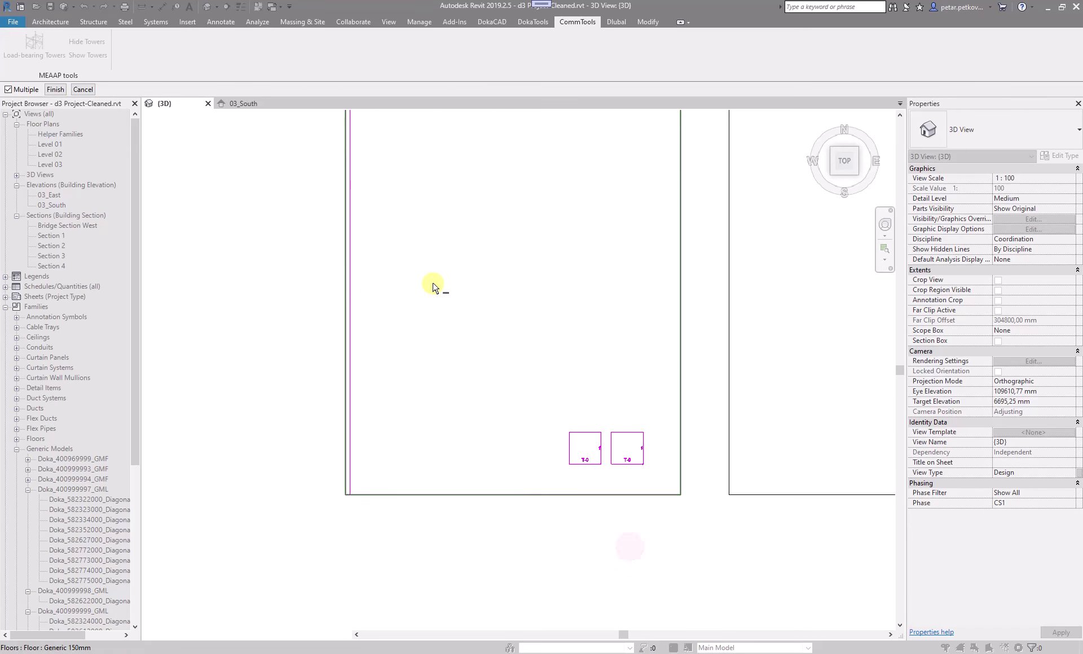
click(56, 89)
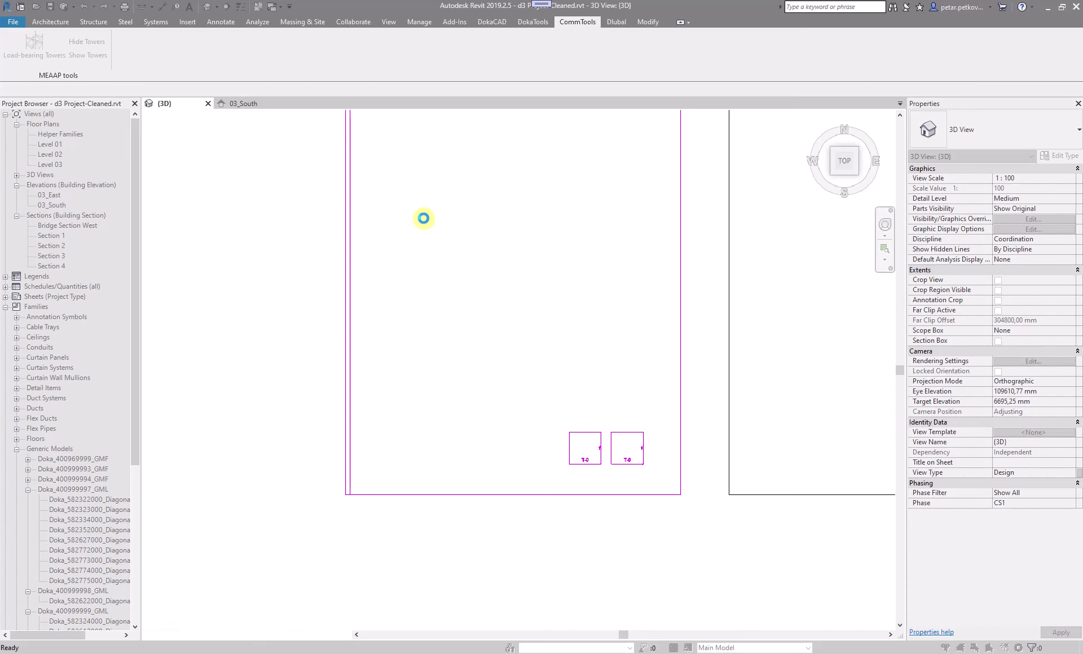
Select the new D3 1500-11 tower and orbit around it to inspect its height.
scroll(638, 455, up, 4)
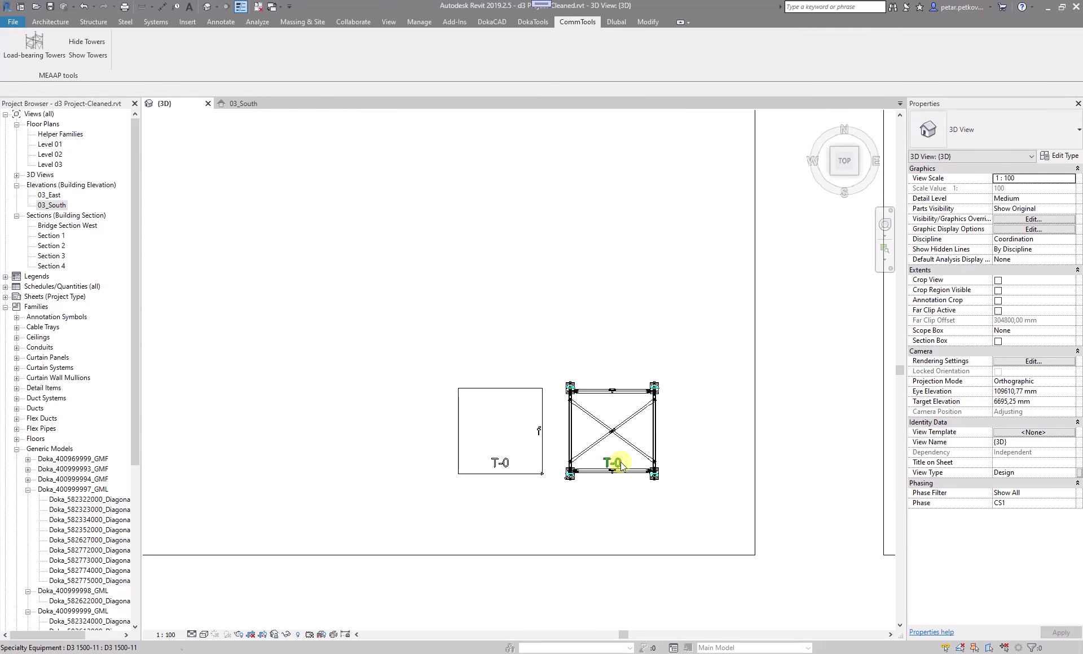
click(621, 464)
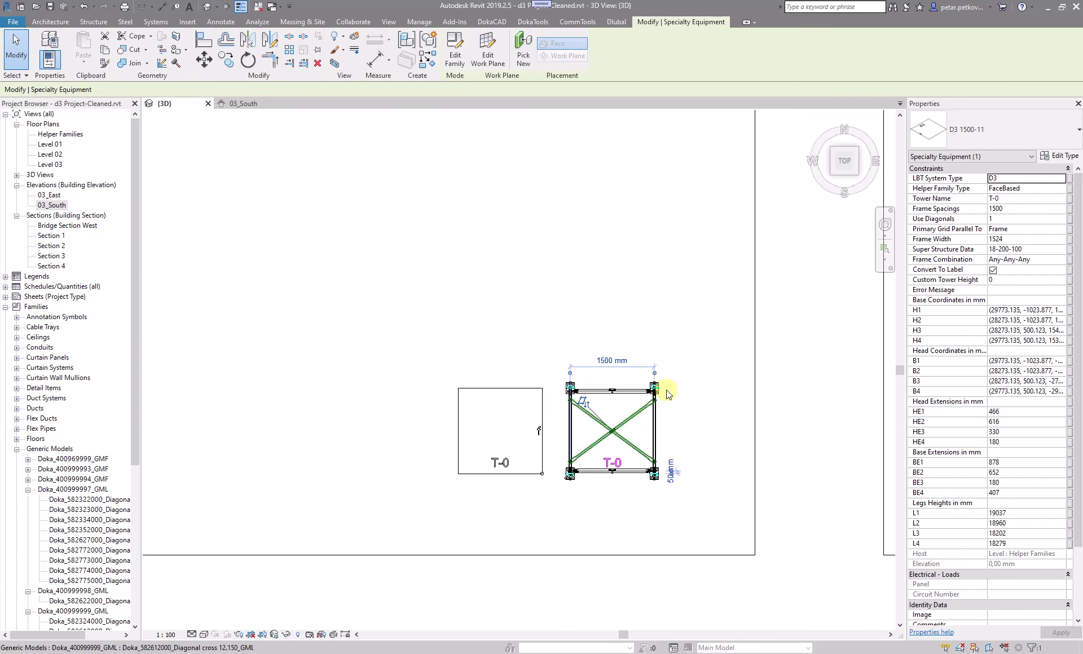
scroll(669, 395, down, 3)
shift+middle_drag(703, 435, 604, 367)
key(Escape)
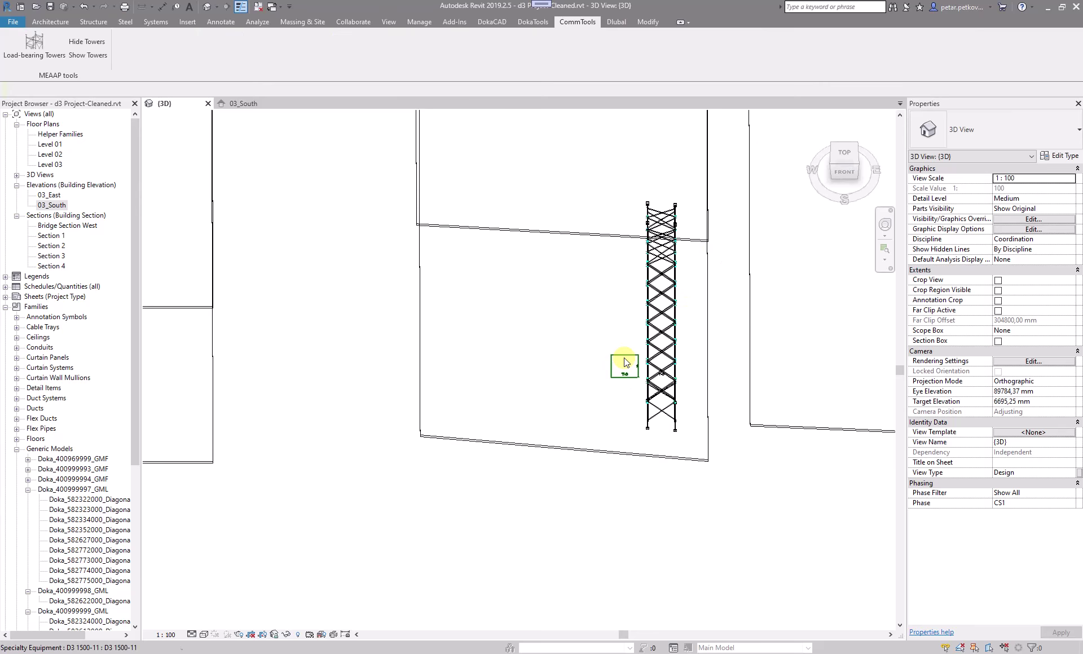
scroll(602, 423, down, 4)
From the FRONT view, zoom to the middle tower and select it to read its 'Too large head extension' error.
click(845, 169)
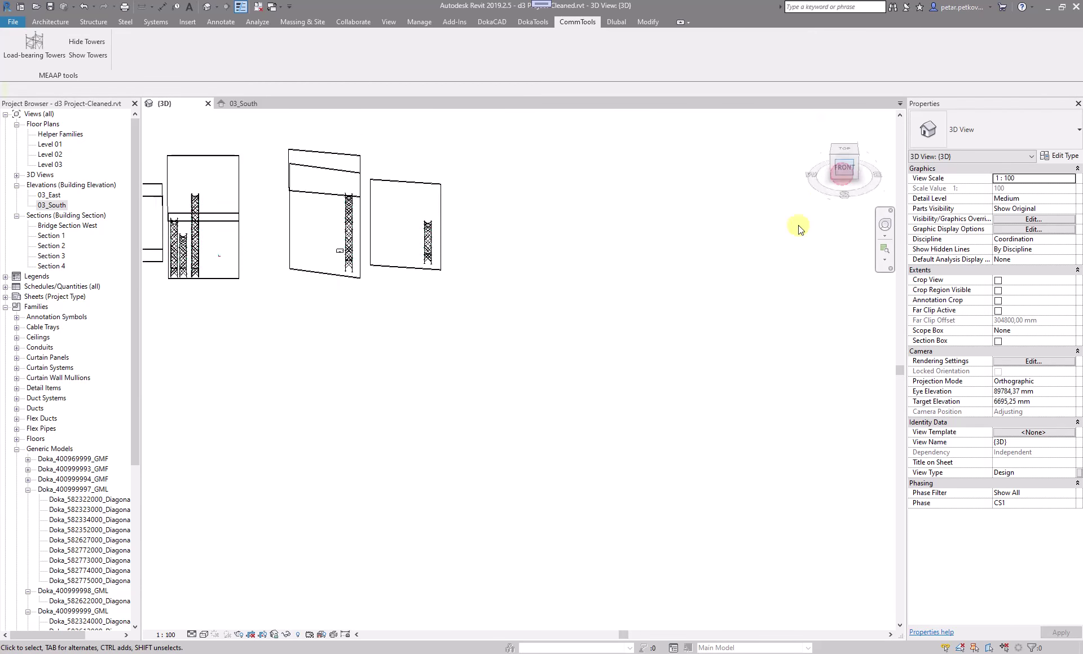
scroll(713, 357, up, 3)
middle_drag(822, 430, 530, 361)
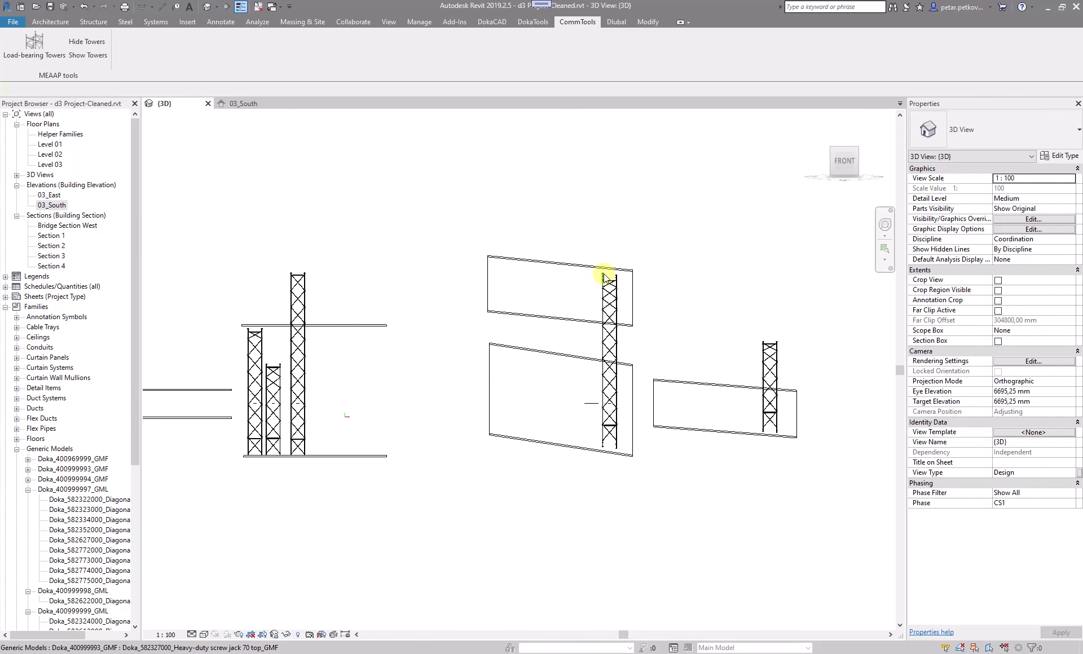
scroll(595, 397, up, 2)
scroll(587, 411, up, 1)
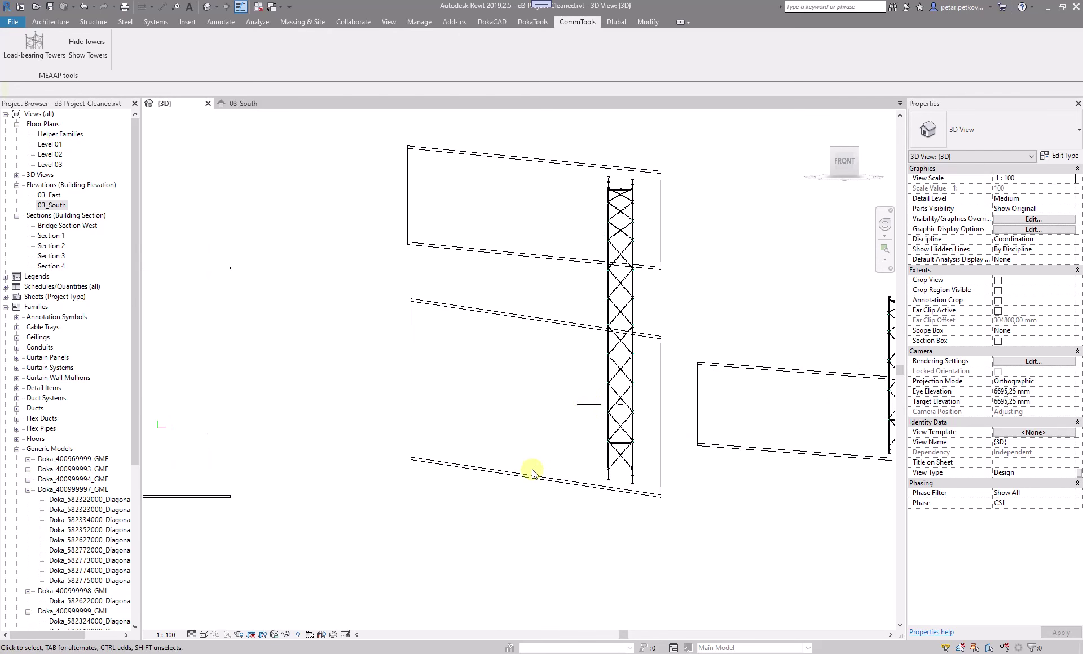
click(581, 402)
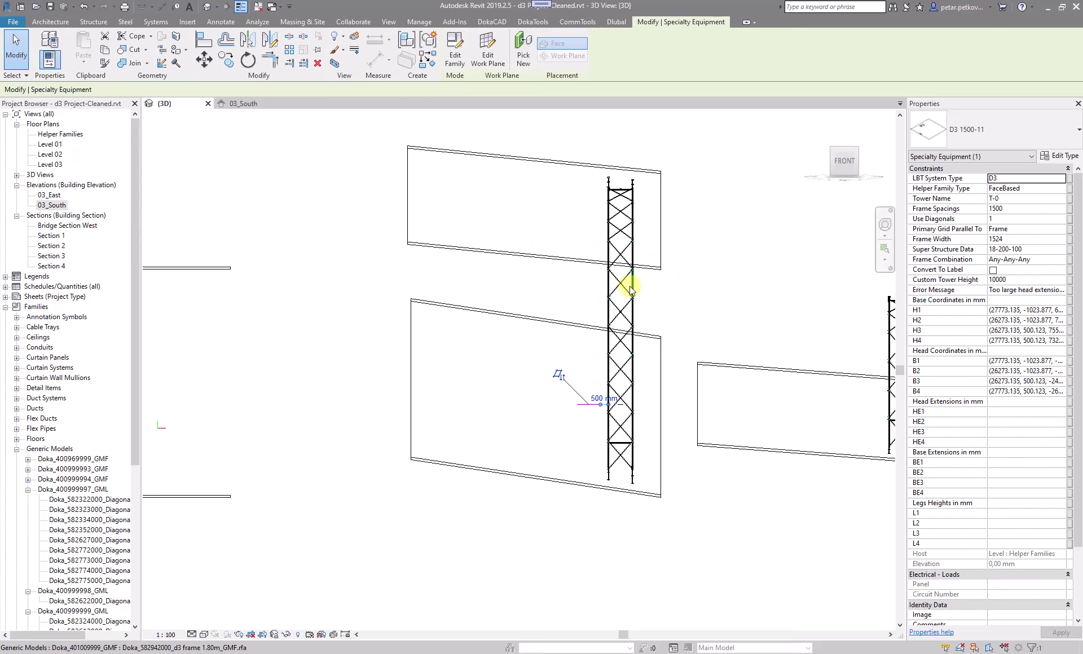
Switch to the TOP view centred on the middle-bay tower and its T-0 helper box.
scroll(699, 296, down, 3)
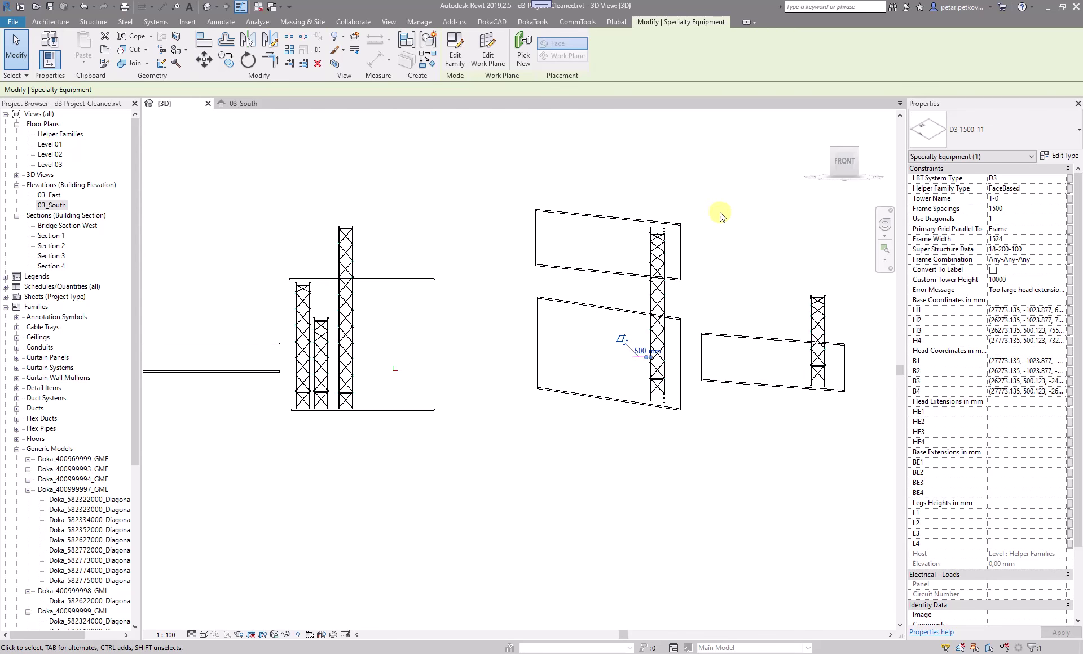
shift+middle_drag(720, 215, 721, 321)
click(845, 156)
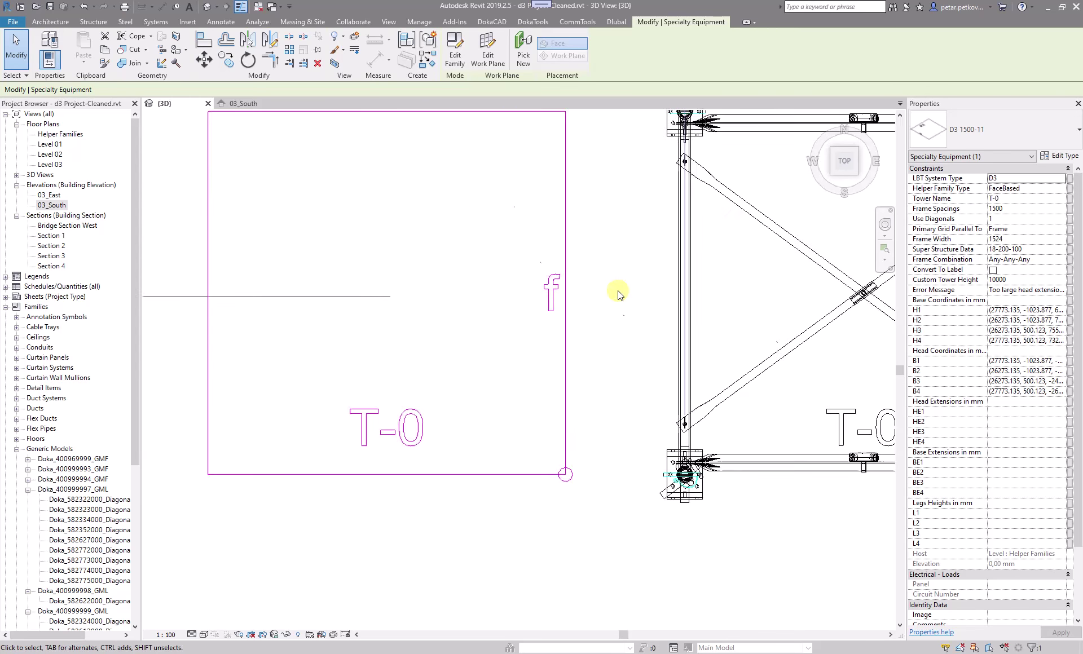
middle_drag(543, 248, 485, 251)
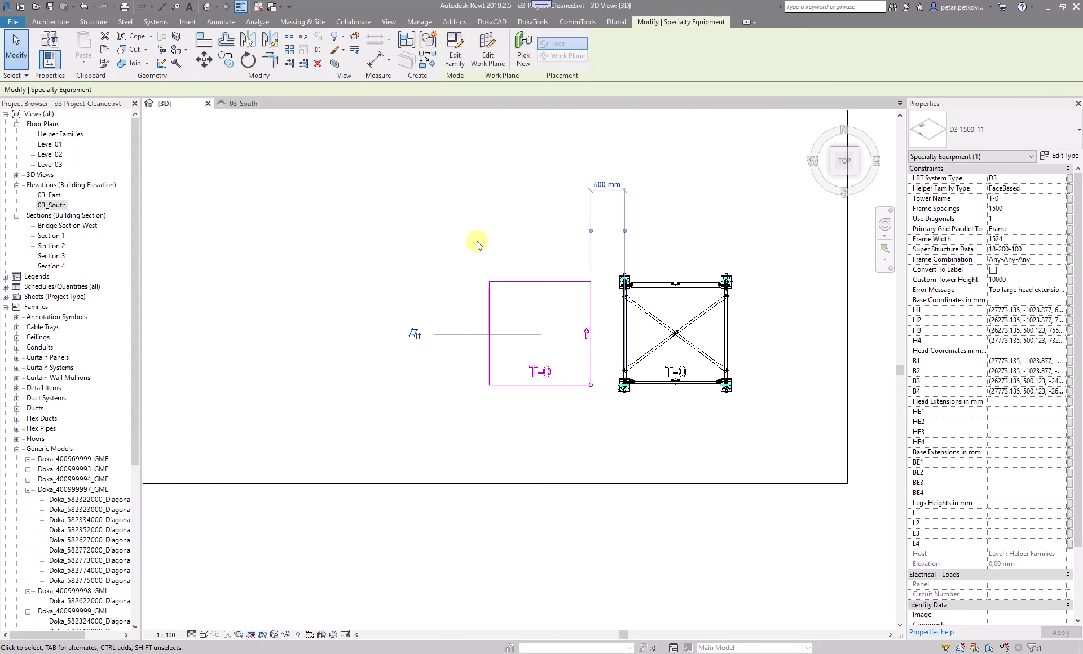